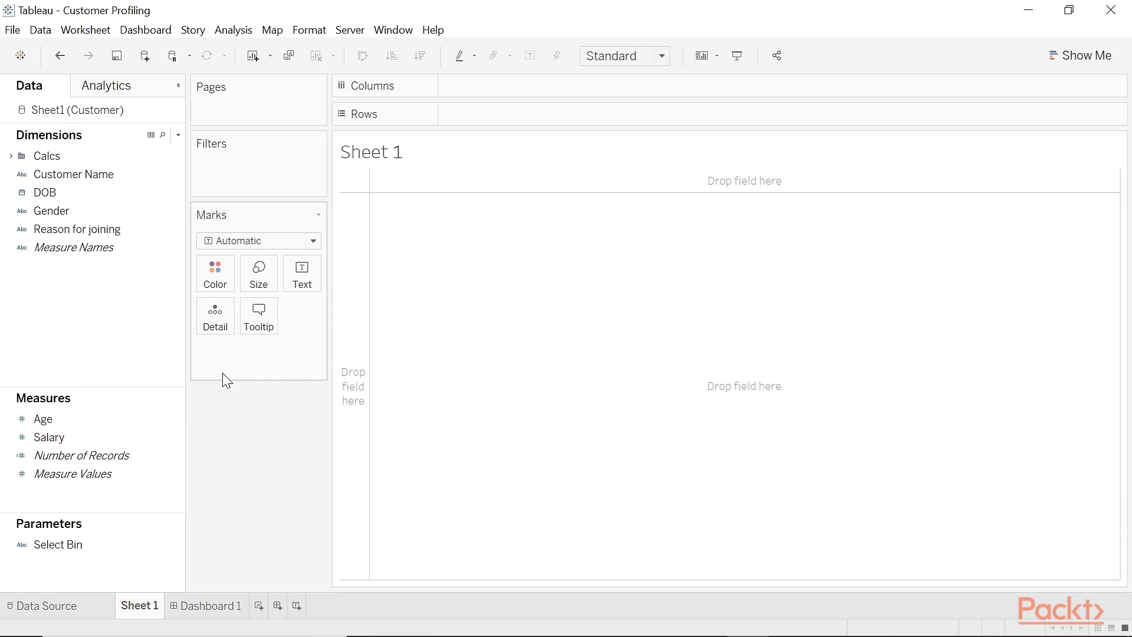
# - Chart the count of customer names by Gender, coloured by Reason for joining
pyautogui.moveTo(71, 212); pyautogui.dragTo(519, 87)
pyautogui.moveTo(77, 177); pyautogui.dragTo(565, 129)
pyautogui.click(546, 321)
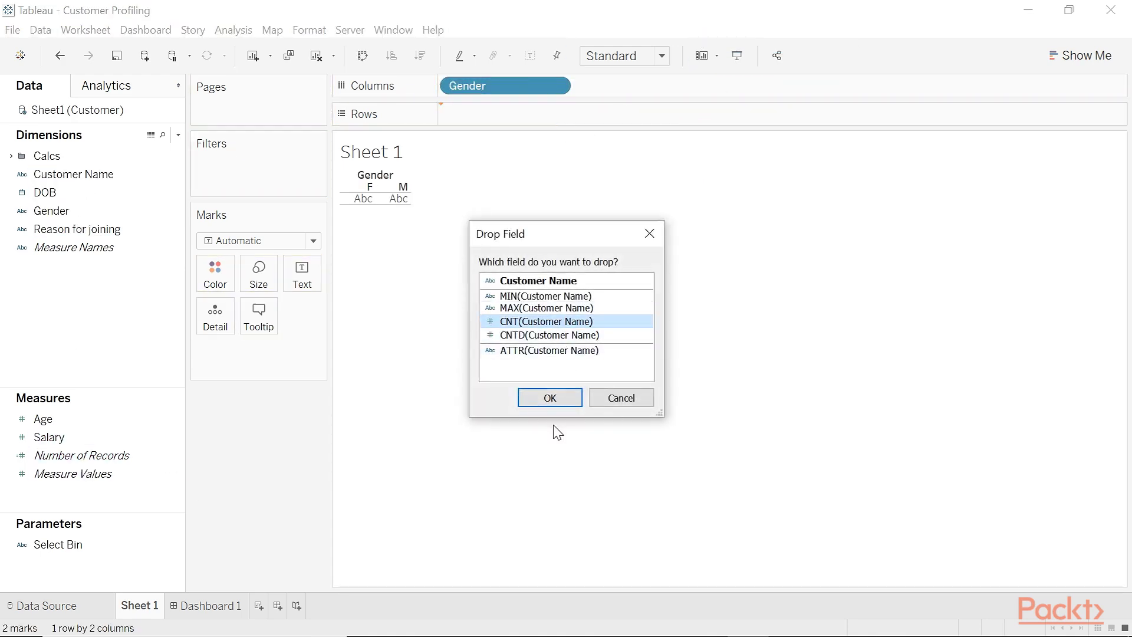
pyautogui.click(550, 399)
pyautogui.moveTo(53, 229); pyautogui.dragTo(214, 276)
# - Fit the chart to width, highlight Easy tracking of expenditure, and duplicate the sheet as Sheet 1 (2)
pyautogui.click(661, 55)
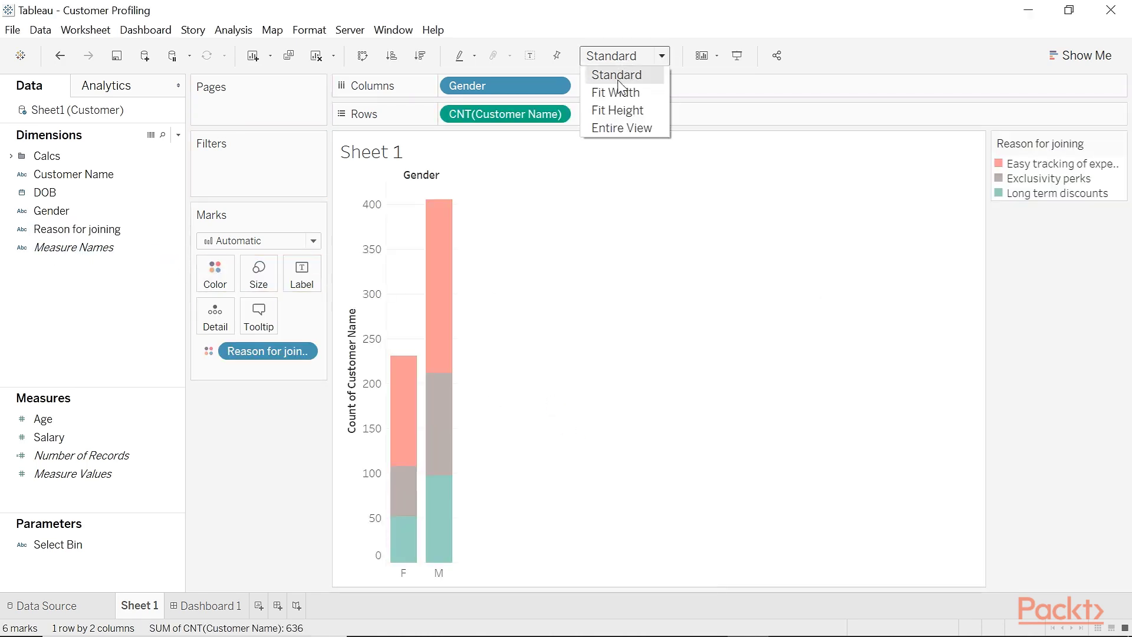
pyautogui.click(616, 93)
pyautogui.moveTo(655, 427)
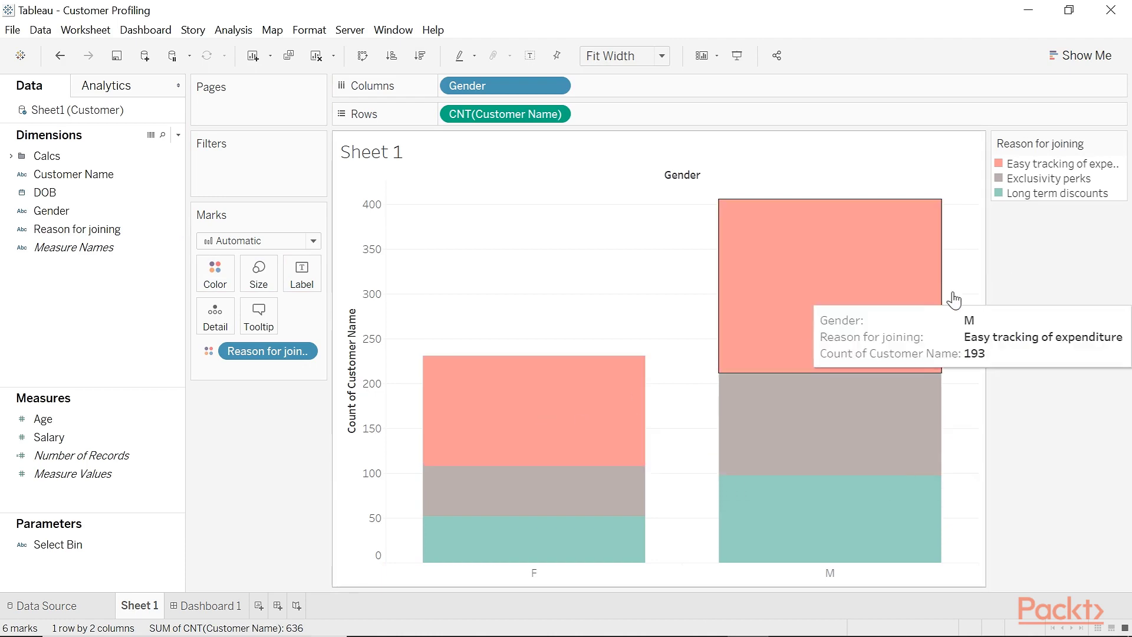
pyautogui.click(1046, 170)
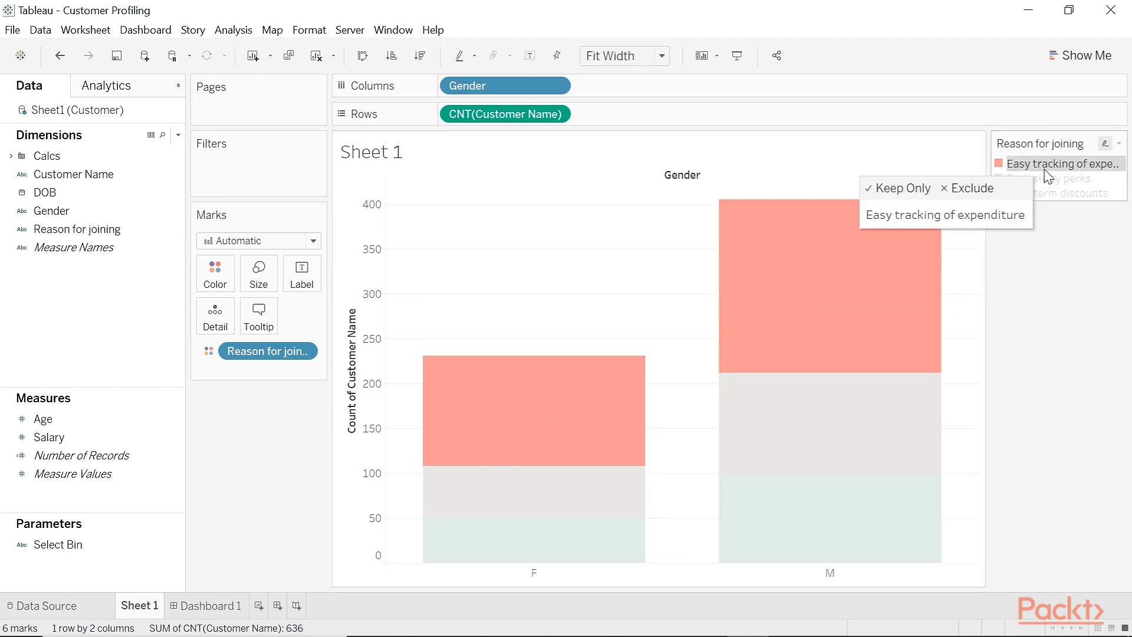
pyautogui.click(288, 55)
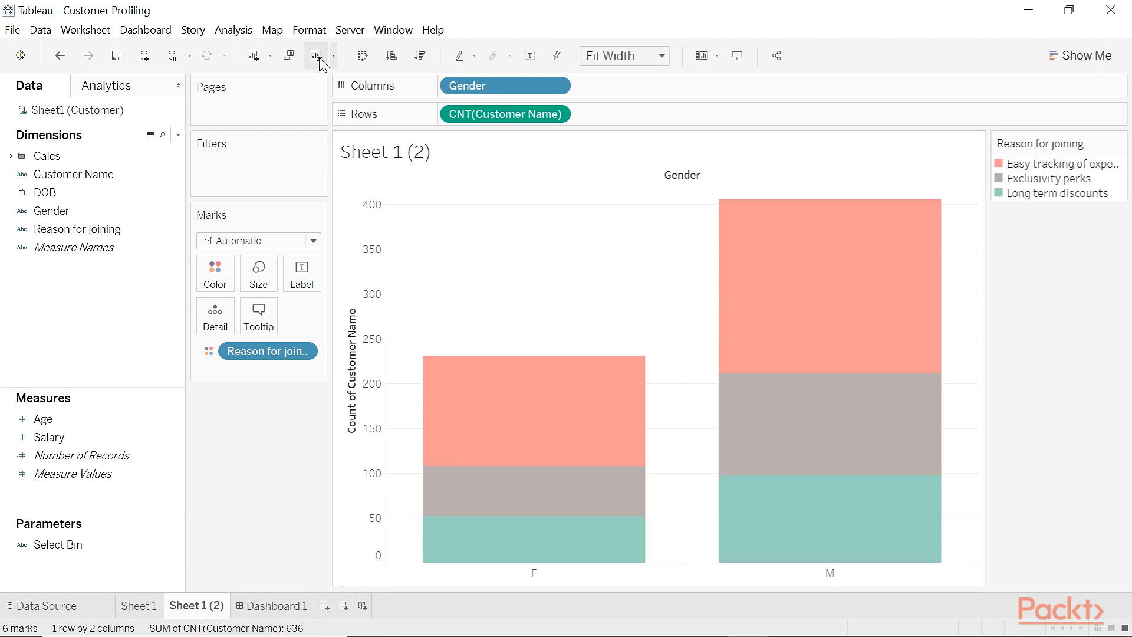
# - Clear Sheet 1 (2) and start creating bins from the Age measure
pyautogui.click(320, 59)
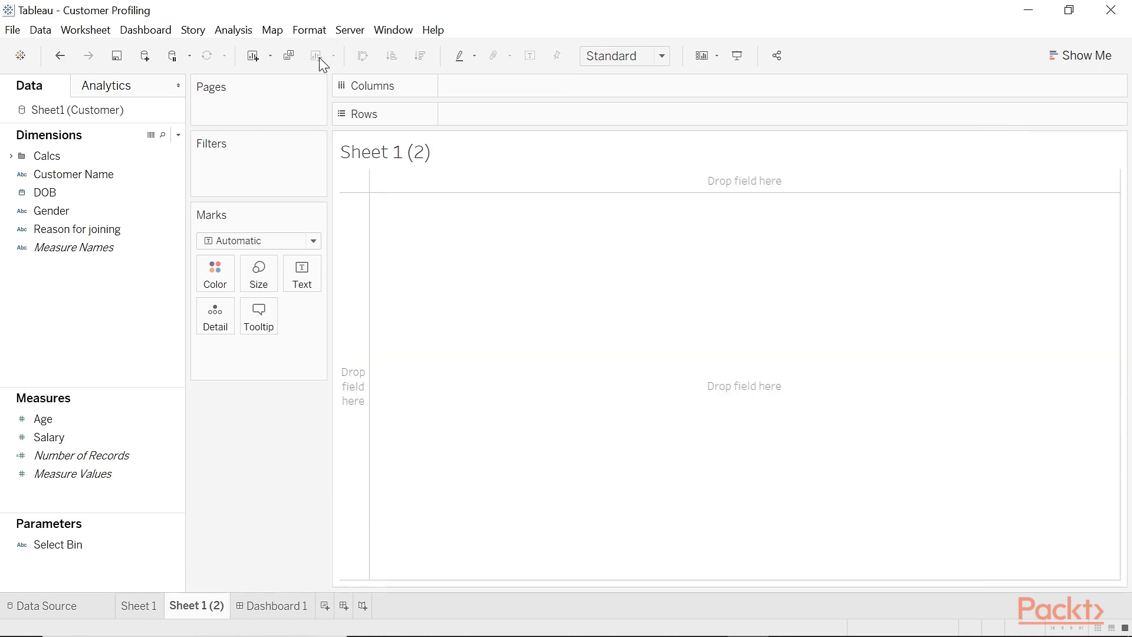
pyautogui.click(90, 437)
pyautogui.rightClick(86, 417)
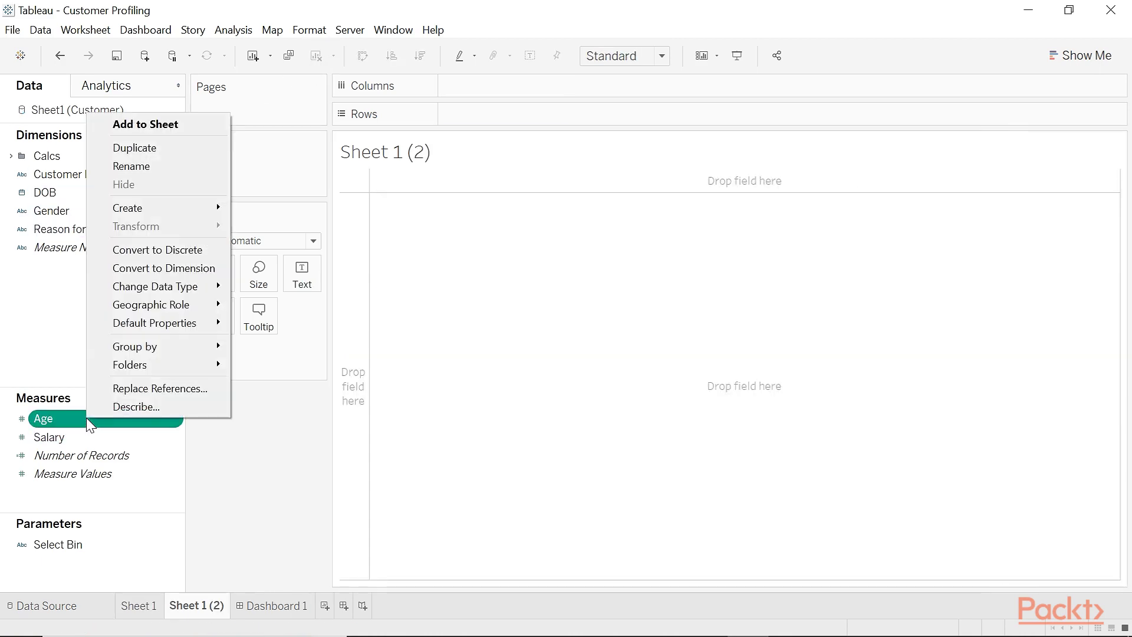
pyautogui.moveTo(171, 207)
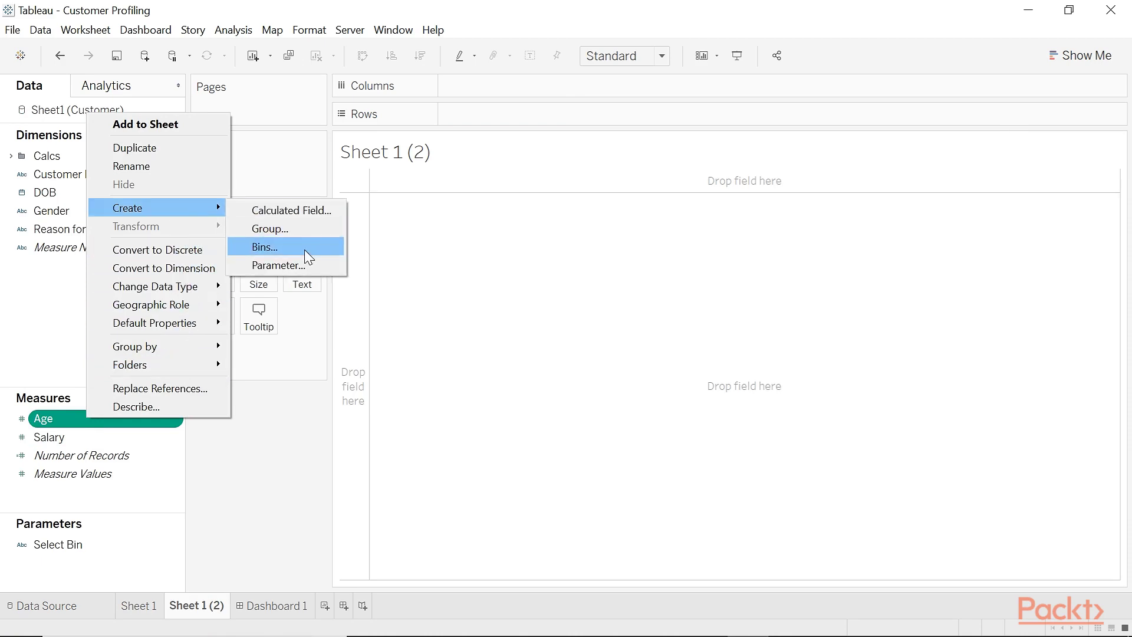
pyautogui.click(269, 247)
# - Accept a 3.84 bin size, then put Age (bin) on Columns and Customer Name on Rows
pyautogui.moveTo(653, 247); pyautogui.dragTo(594, 179)
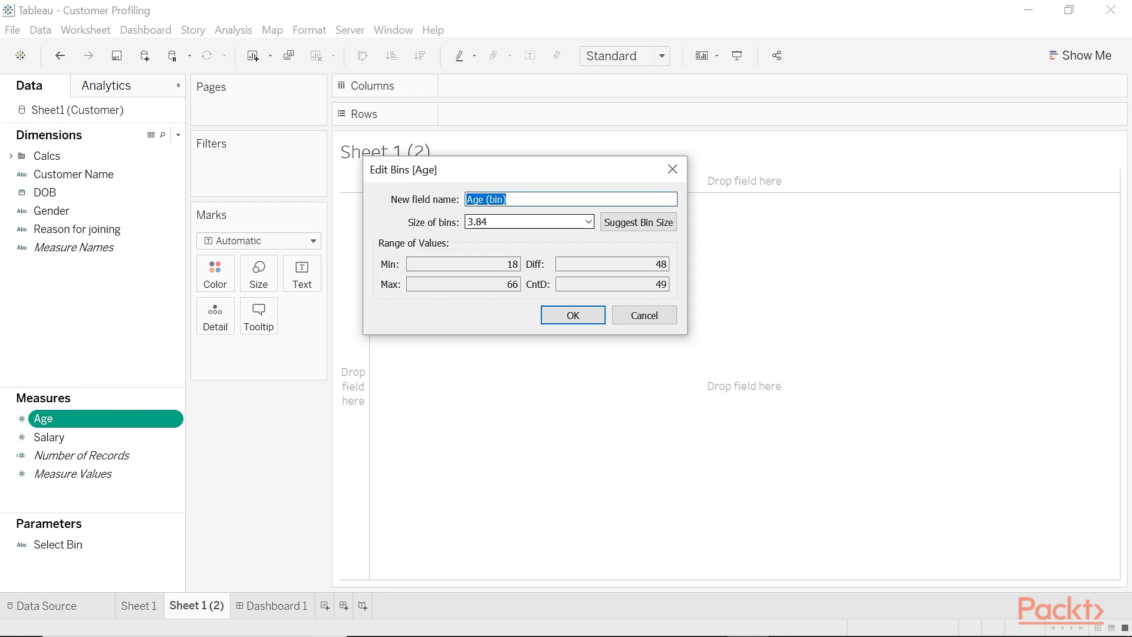
pyautogui.click(487, 221)
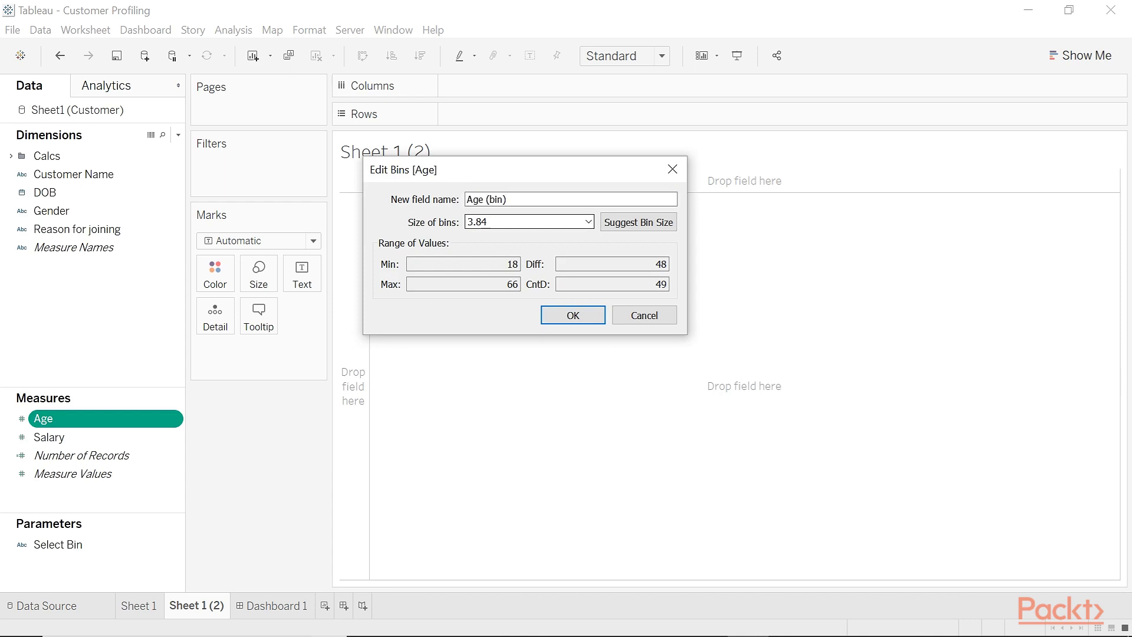
pyautogui.moveTo(487, 222); pyautogui.dragTo(319, 222)
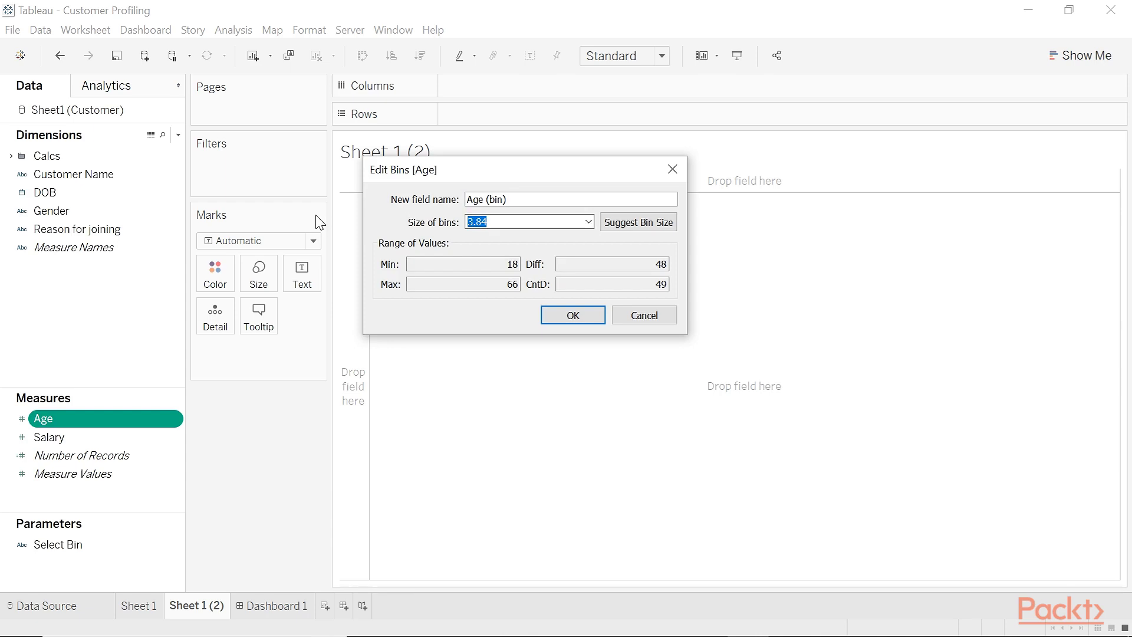
pyautogui.click(577, 316)
pyautogui.moveTo(118, 173); pyautogui.dragTo(556, 86)
pyautogui.moveTo(74, 192); pyautogui.dragTo(521, 118)
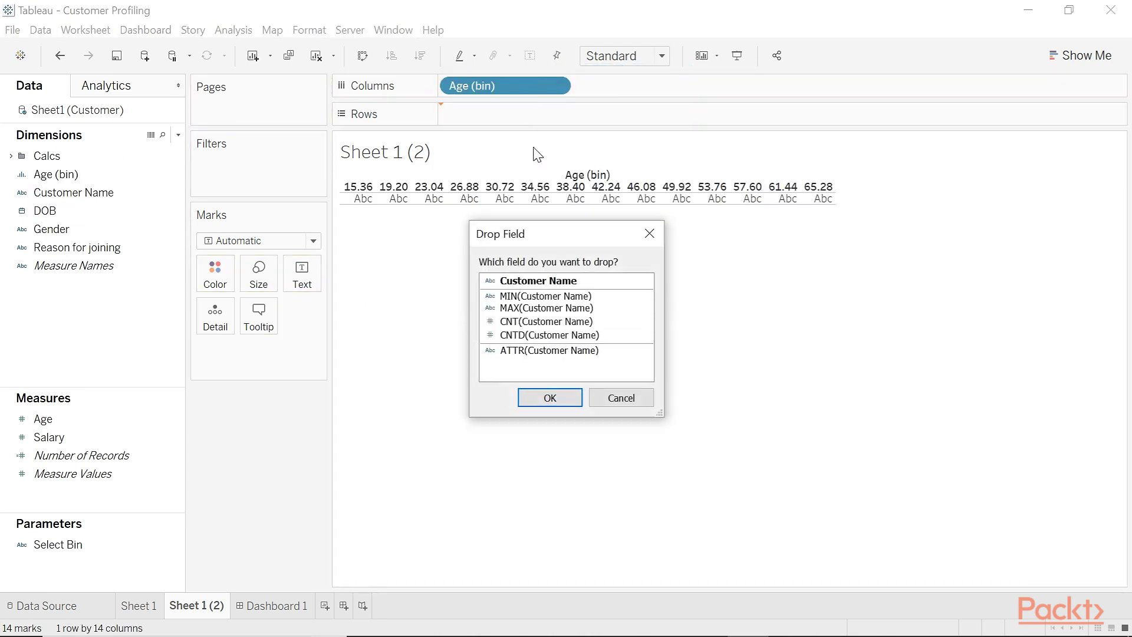
# - Count customer names in each of the 14 age bins and confirm the 23.04 bin's alias unchanged
pyautogui.click(576, 325)
pyautogui.click(557, 397)
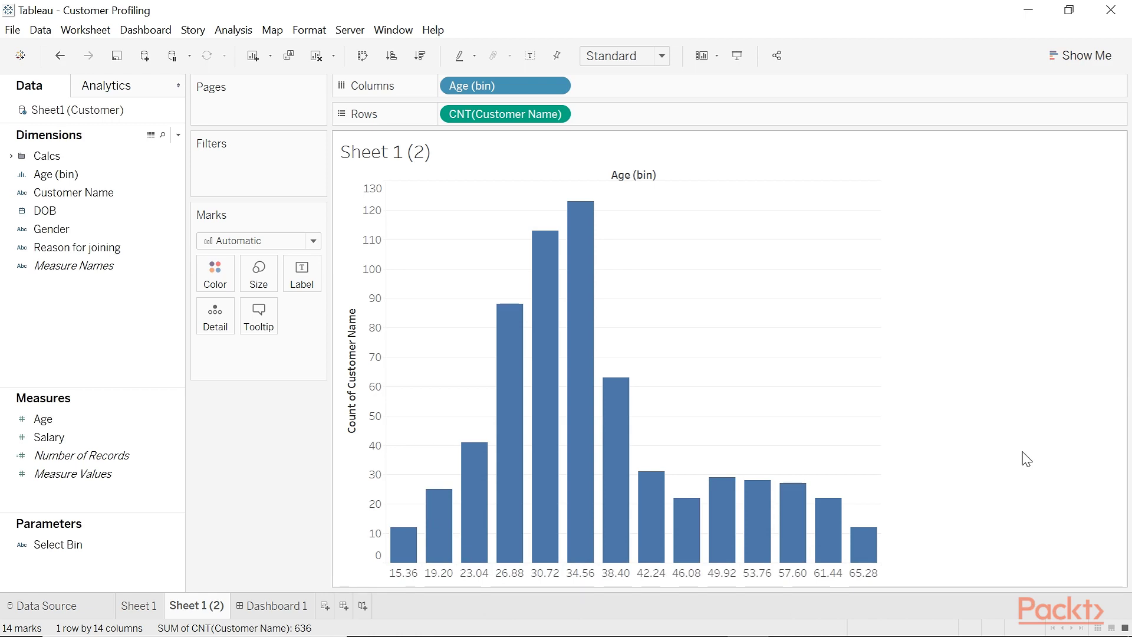
pyautogui.click(481, 577)
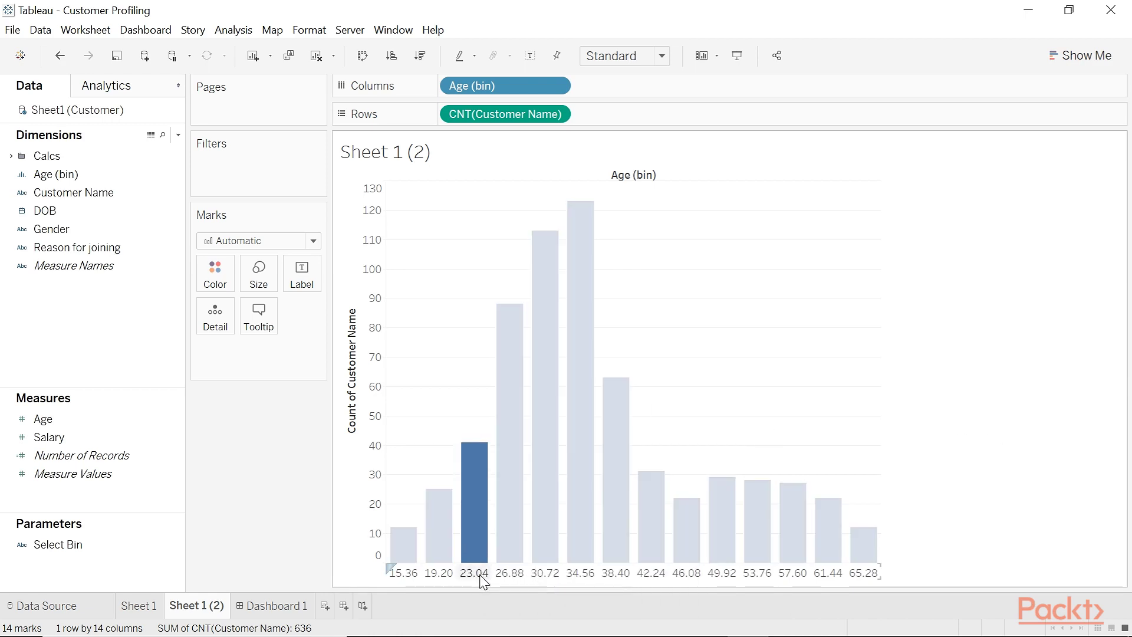
pyautogui.rightClick(483, 579)
pyautogui.click(542, 564)
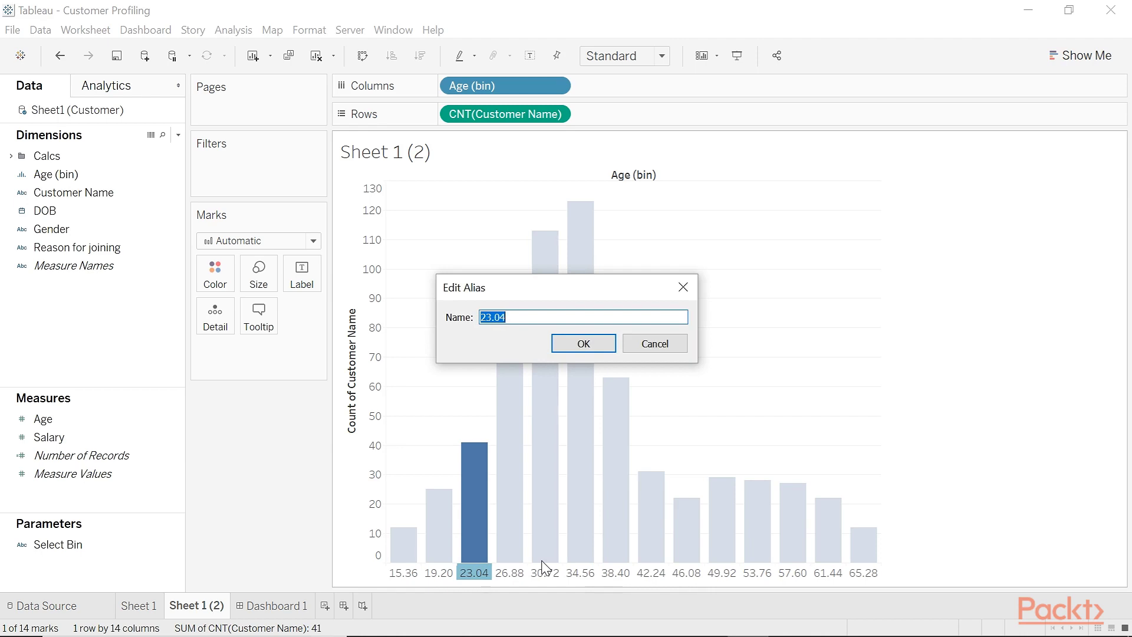
pyautogui.click(590, 348)
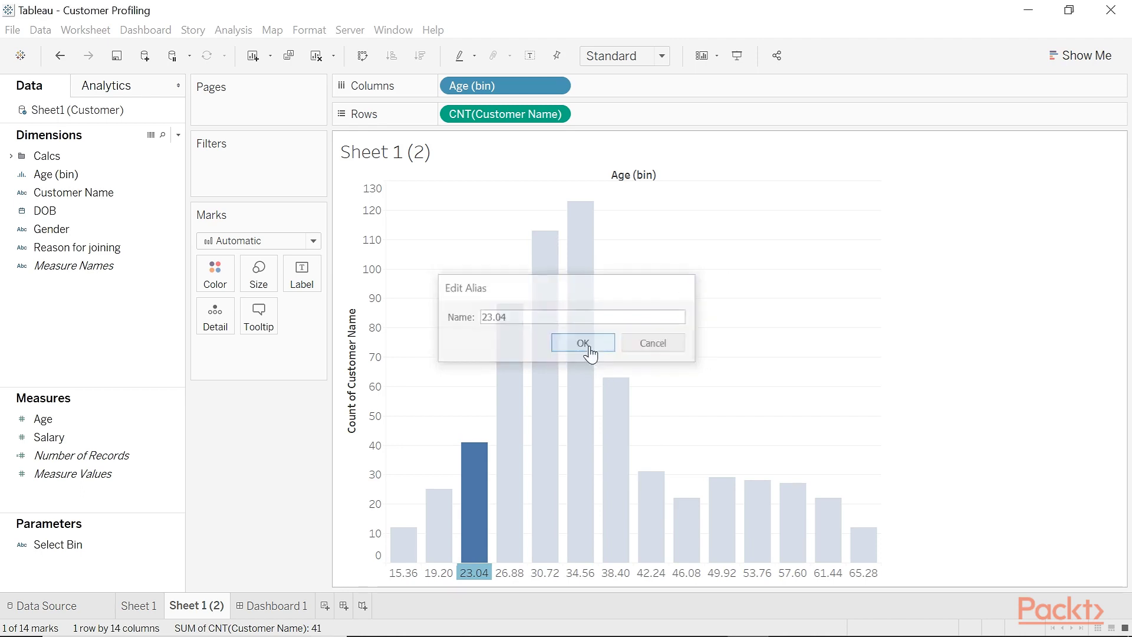
pyautogui.click(878, 339)
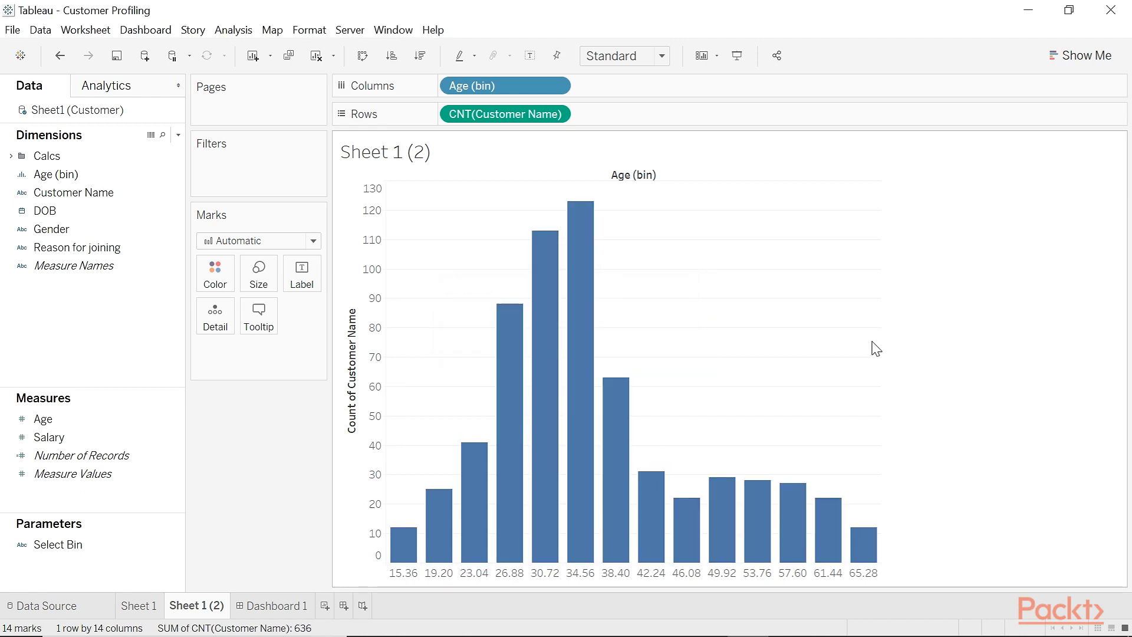
pyautogui.click(236, 24)
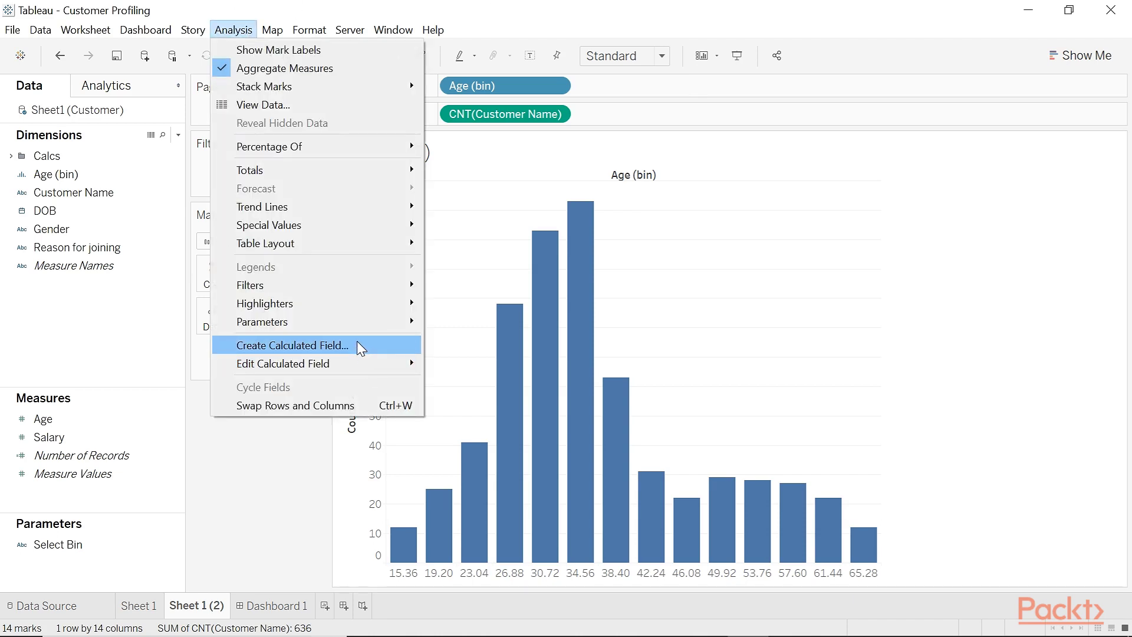
# - Create calculated field 'Age Bins' starting with the Under 25 and 25-29 conditions on Age
pyautogui.click(357, 345)
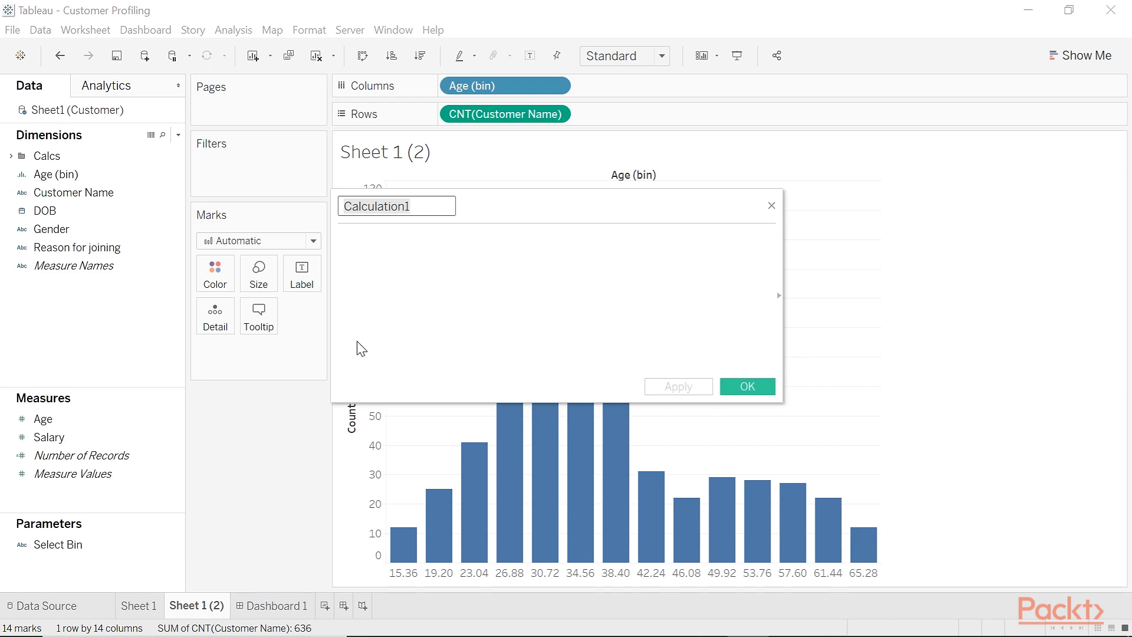
pyautogui.write('Age Bins')
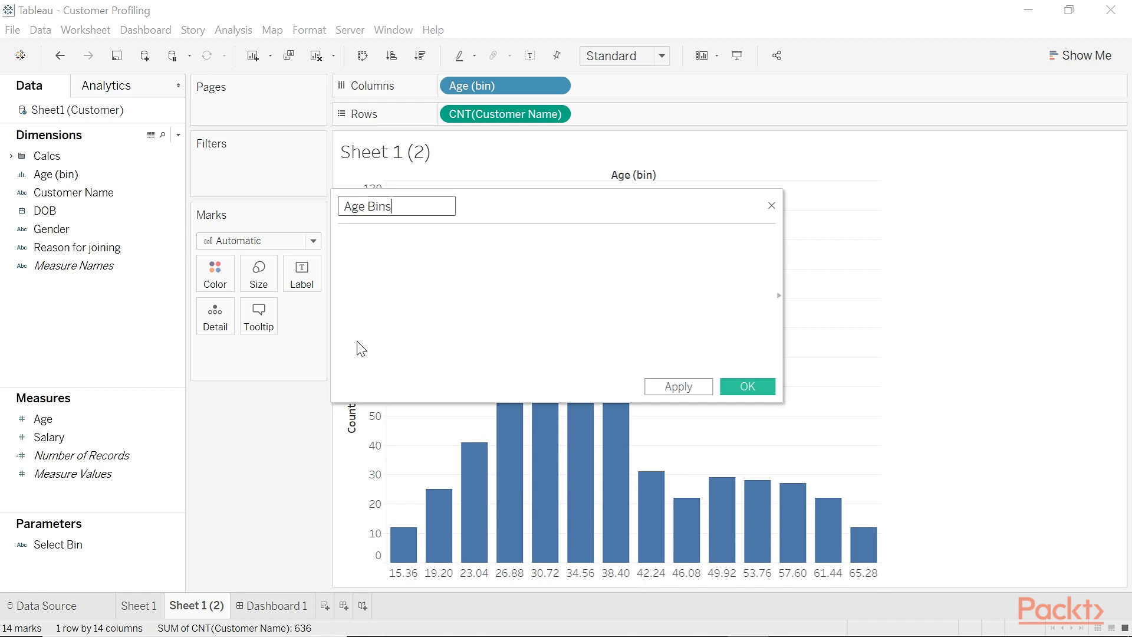
pyautogui.press('Tab')
pyautogui.write('IF [Age] <')
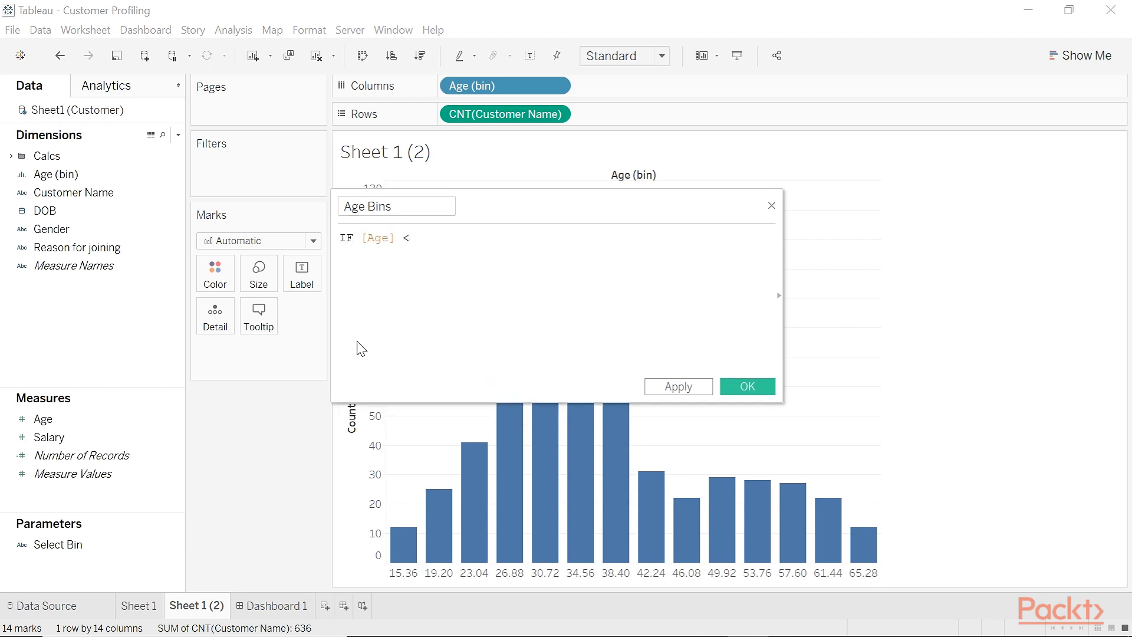
pyautogui.write(" 24 THEN 'Under 25'")
pyautogui.press('Return')
pyautogui.write('elseif [Age] <30 ')
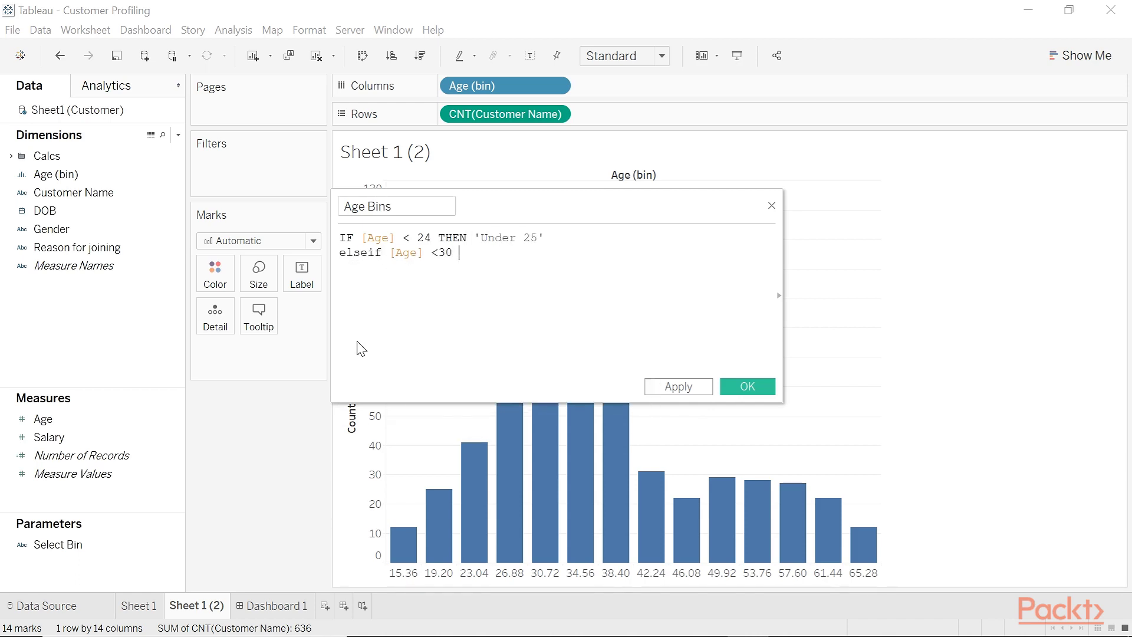
pyautogui.write("then '25-29'")
pyautogui.press('Return')
# - Add the 30-39, 40-55 and 'Above 55' branches, fix the Age references, and end with END
pyautogui.write('eleseif age< <40 then ')
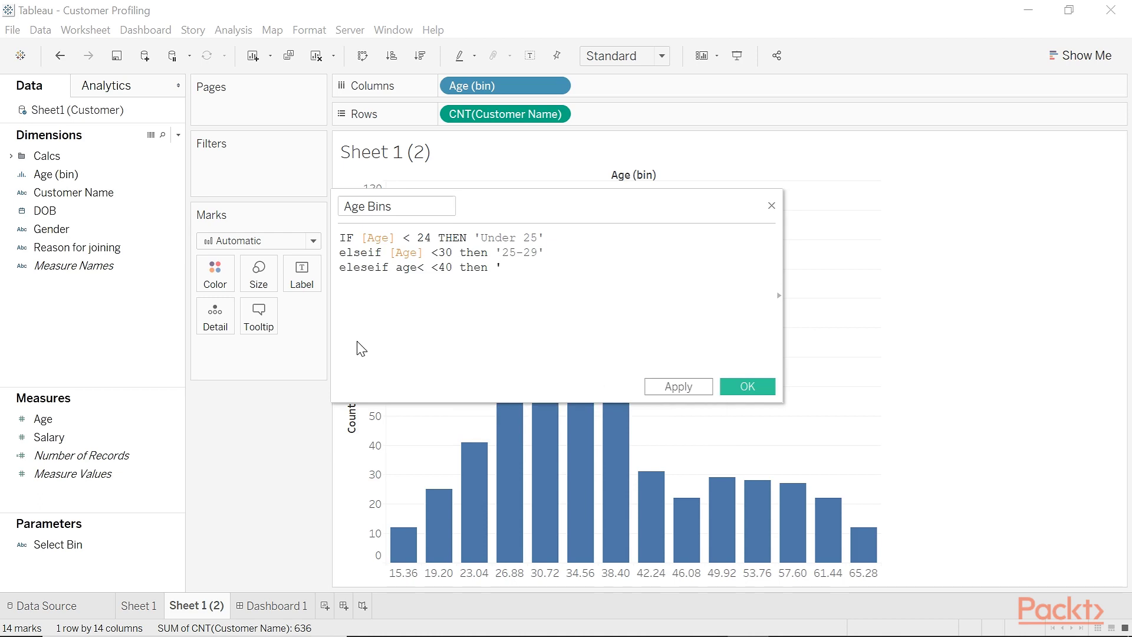
pyautogui.write("'30-39'")
pyautogui.press('Return')
pyautogui.write('elseif age')
pyautogui.press('Return')
pyautogui.moveTo(396, 267); pyautogui.dragTo(423, 267)
pyautogui.press('BackSpace')
pyautogui.moveTo(43, 419); pyautogui.dragTo(408, 284)
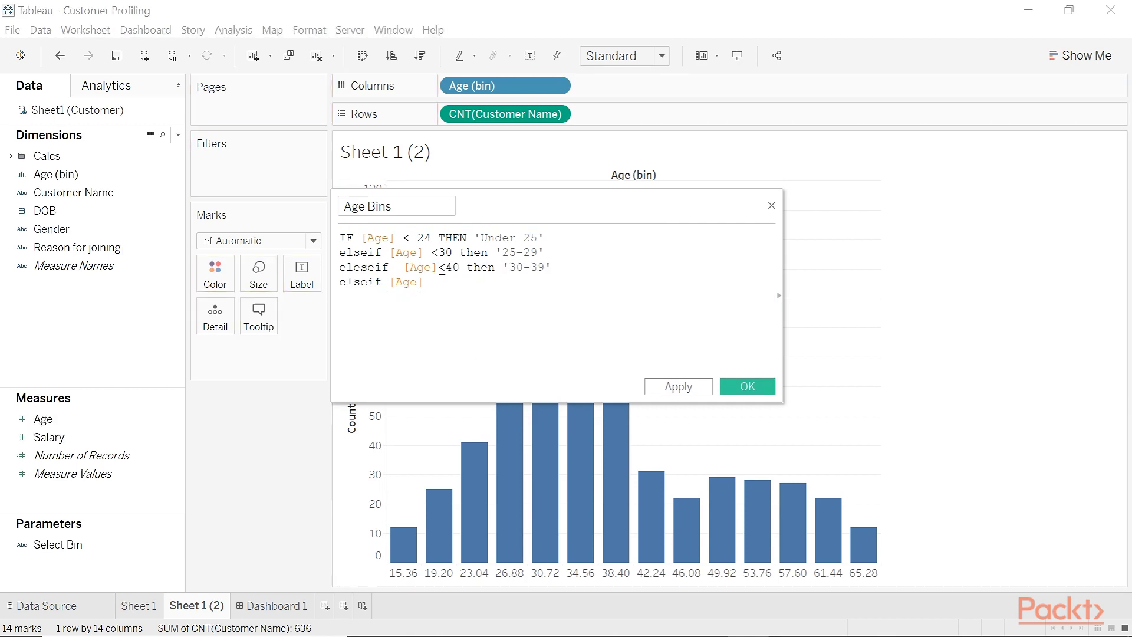
pyautogui.write('<')
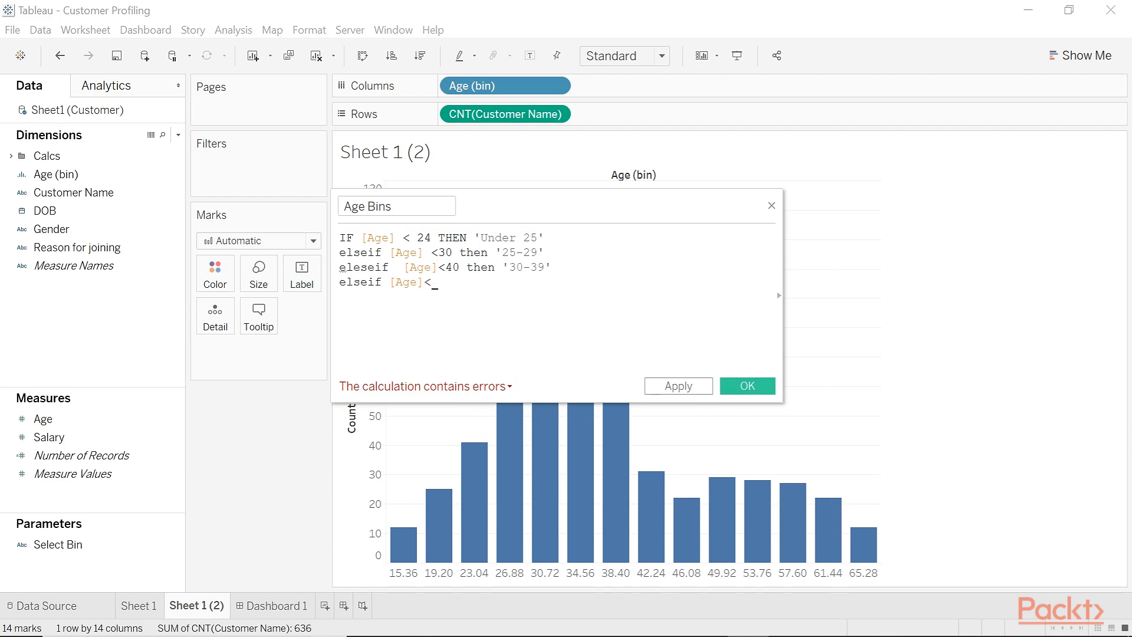
pyautogui.write(" 56 then '40-55' ")
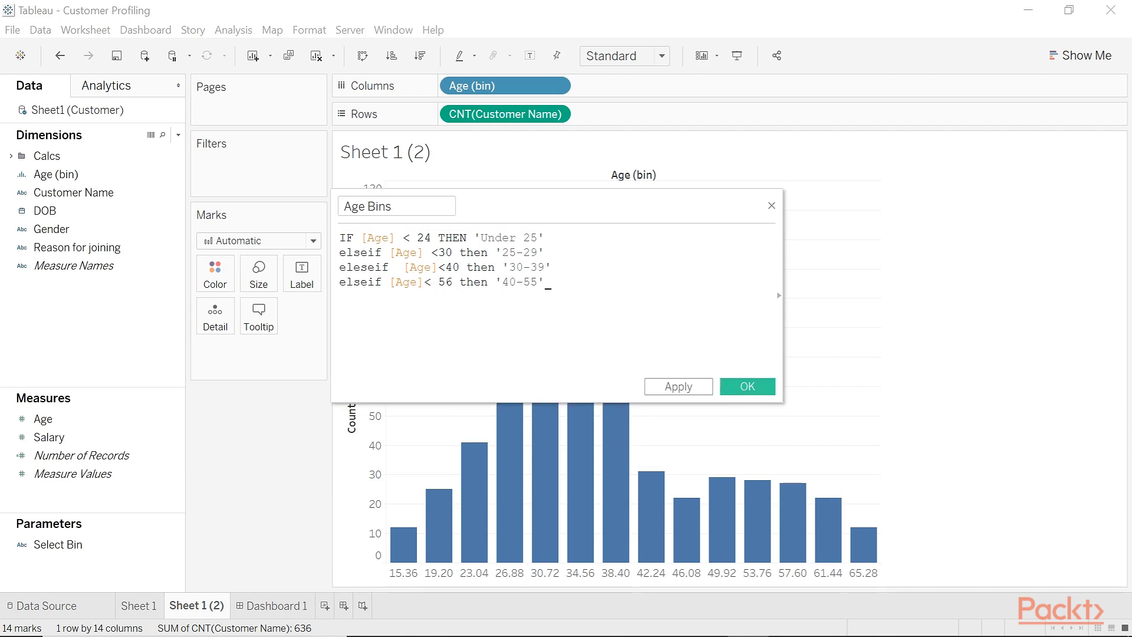
pyautogui.write("else 'Above 55'")
pyautogui.press('Return')
pyautogui.write('END')
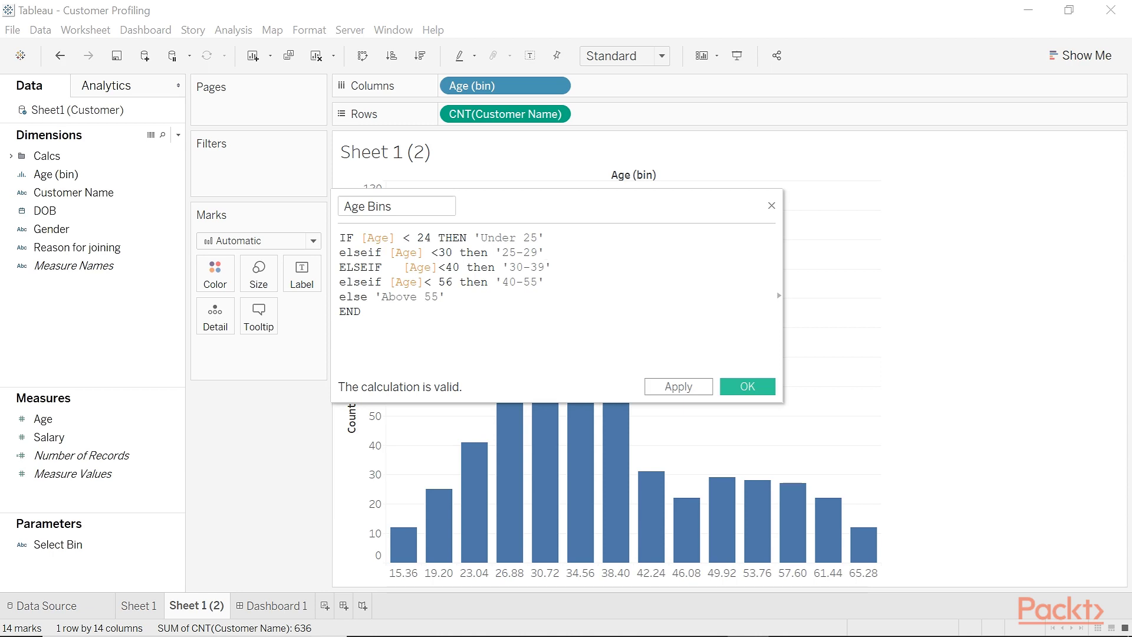
# - Review the Under 25, 25-29 and 30-39 condition lines of the Age Bins formula
pyautogui.moveTo(544, 238); pyautogui.dragTo(340, 237)
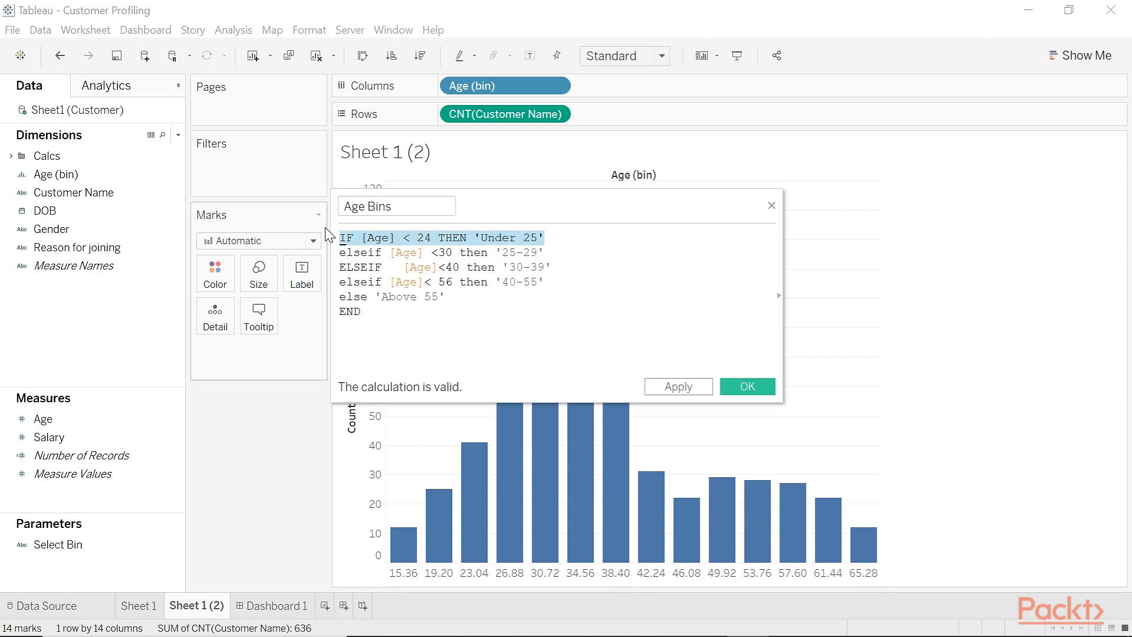
pyautogui.moveTo(439, 252); pyautogui.dragTo(543, 253)
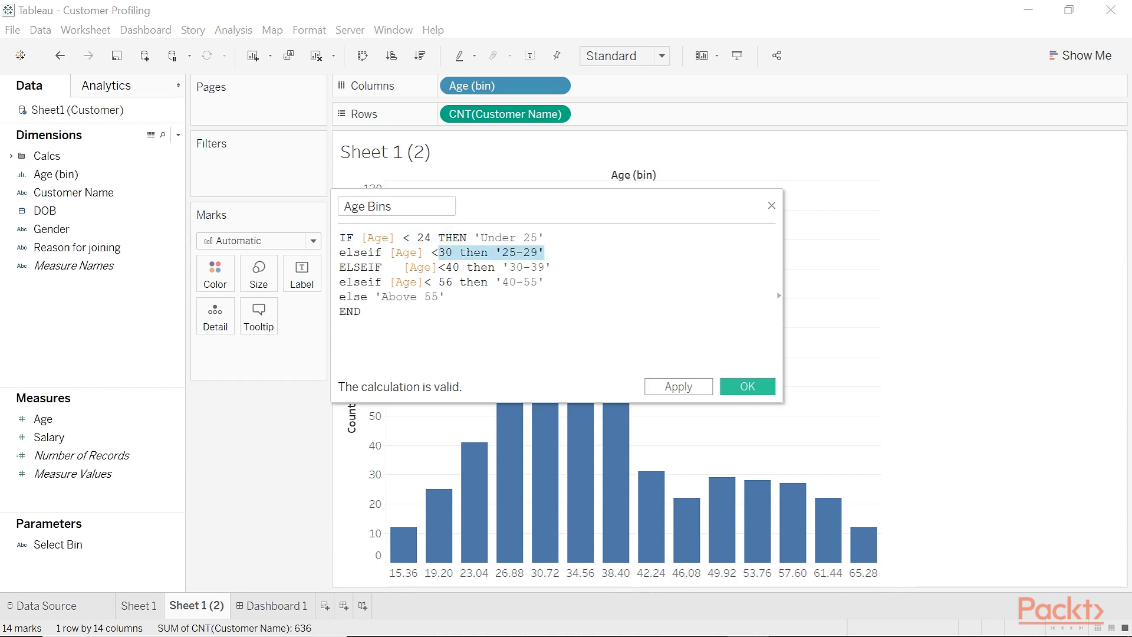
pyautogui.moveTo(446, 267); pyautogui.dragTo(550, 267)
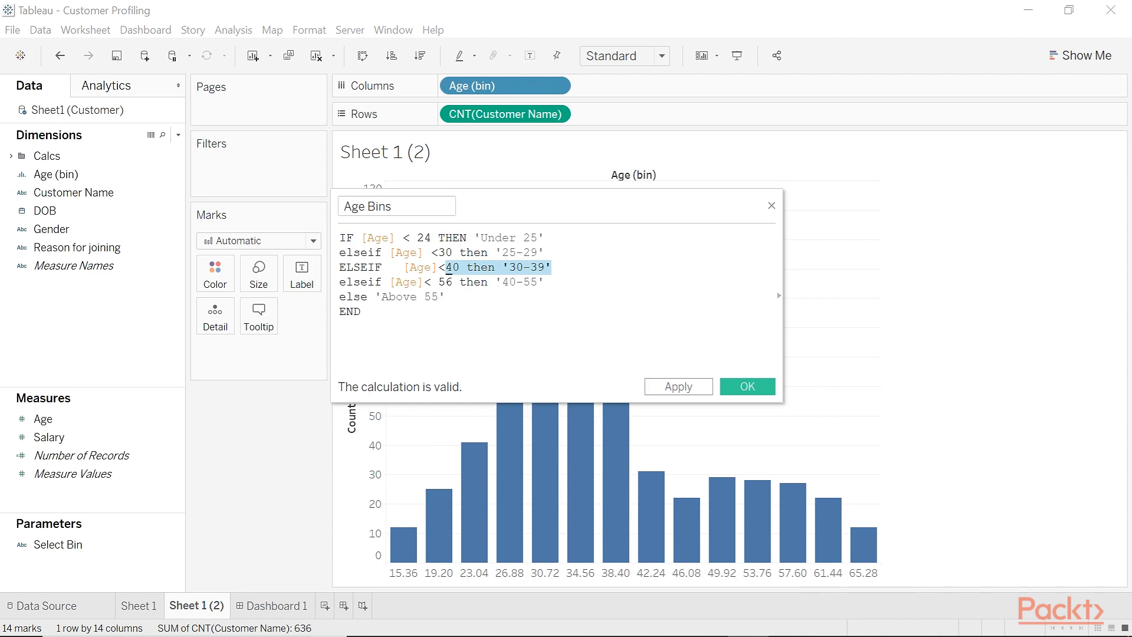
# - Save the Age Bins field, place it on Columns, and fit the chart to width
pyautogui.click(371, 313)
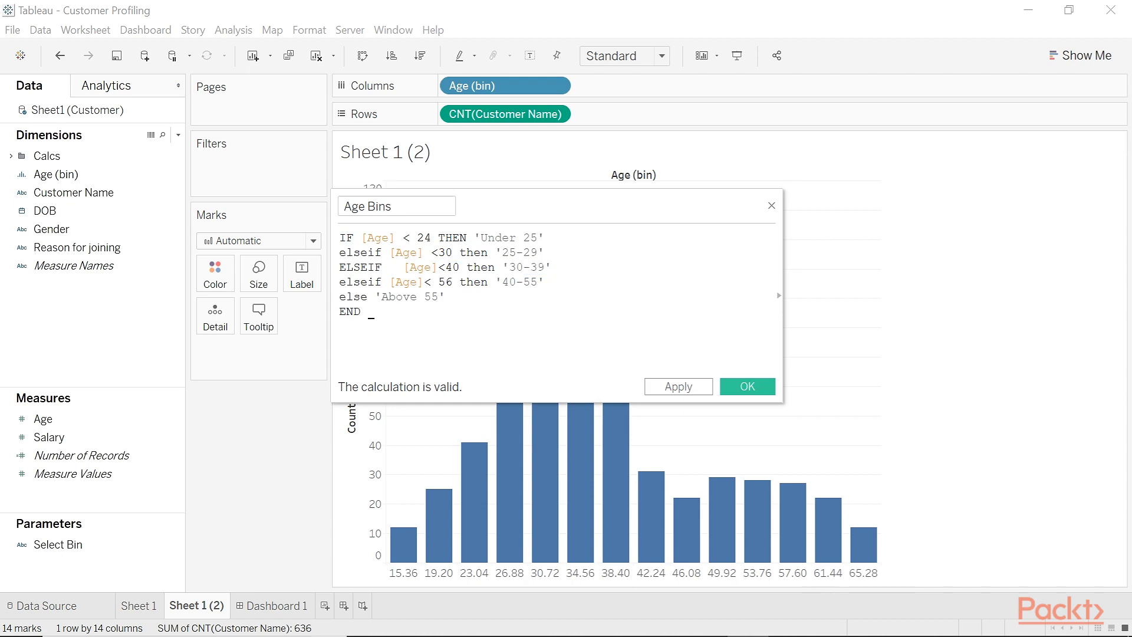
pyautogui.click(748, 387)
pyautogui.moveTo(55, 192); pyautogui.dragTo(532, 86)
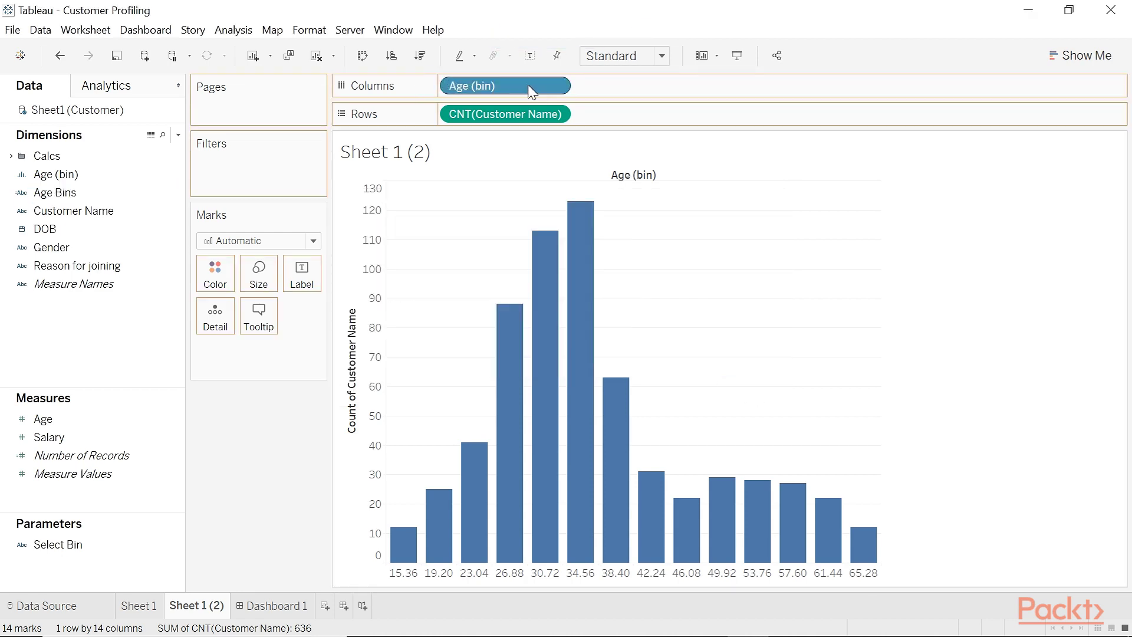
pyautogui.click(610, 55)
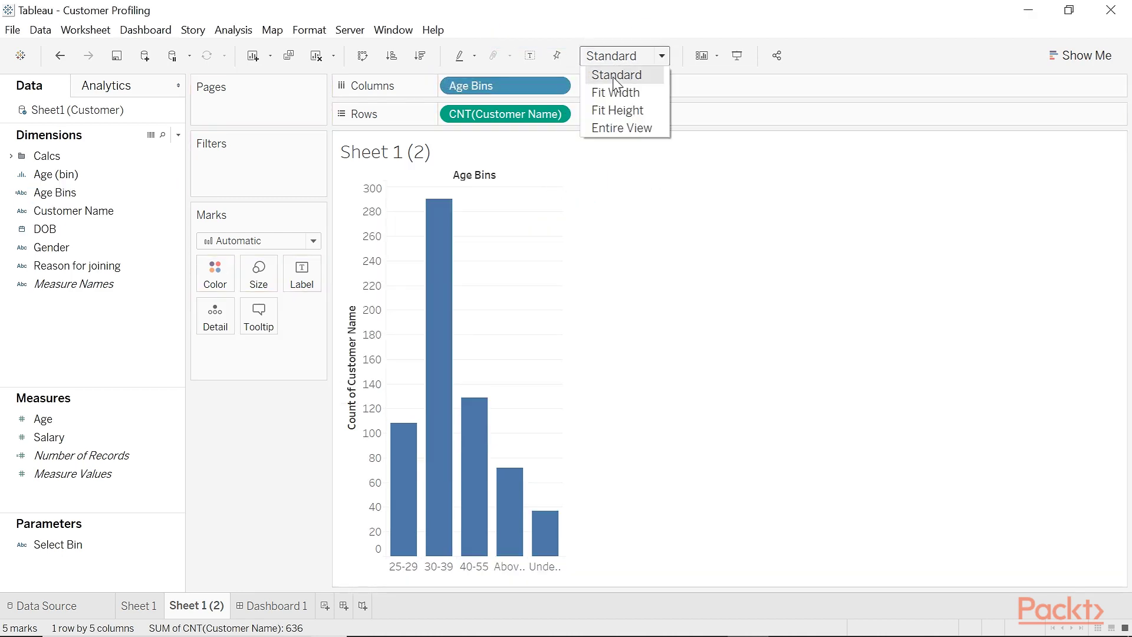
pyautogui.click(615, 91)
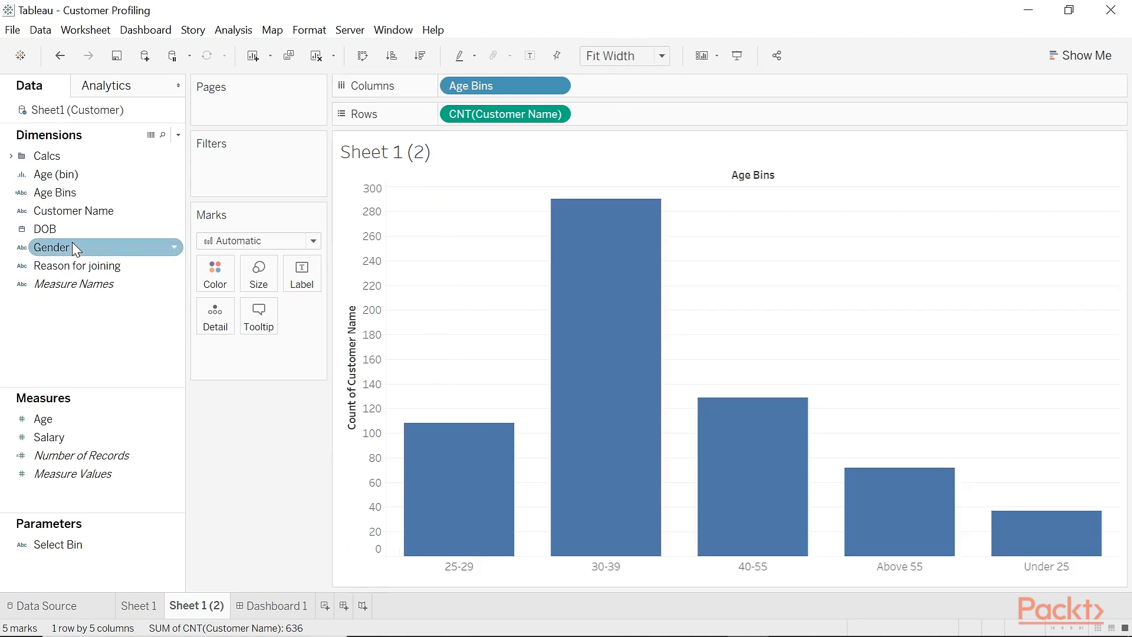
# - Colour the bars by Reason for joining and briefly highlight Easy tracking of expenditure
pyautogui.moveTo(76, 266); pyautogui.dragTo(216, 285)
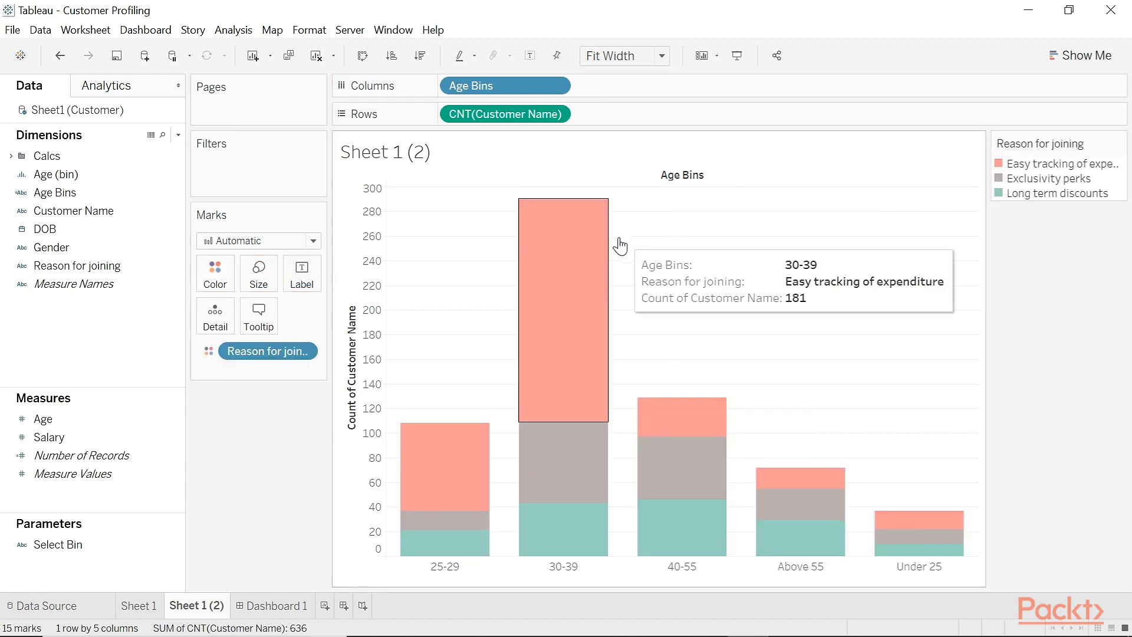
pyautogui.moveTo(480, 447)
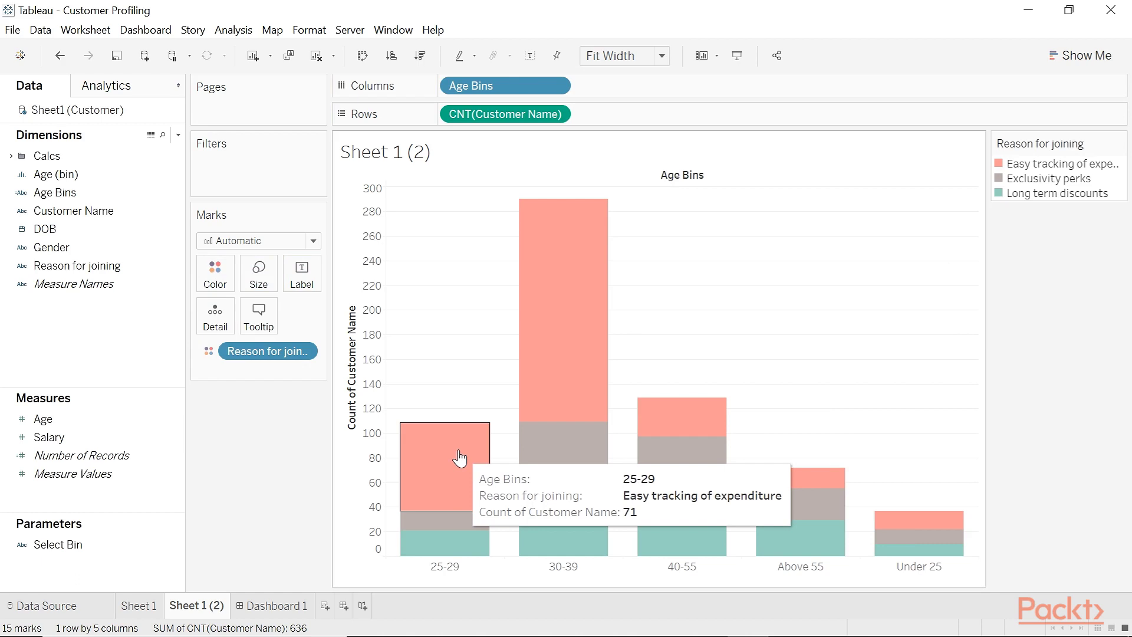
pyautogui.moveTo(589, 346)
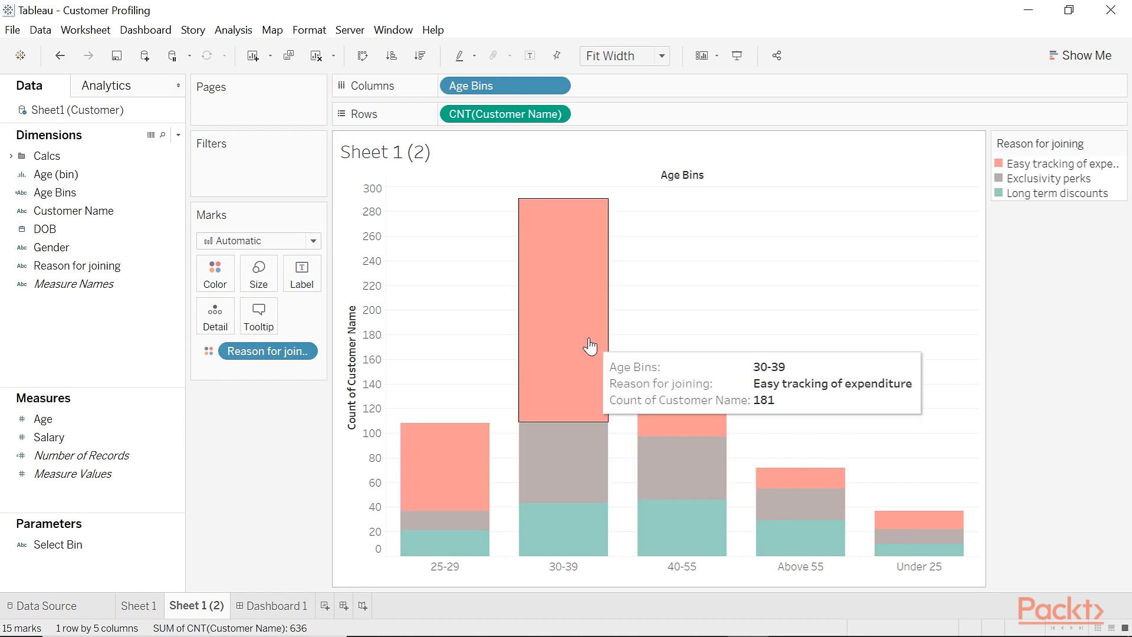
pyautogui.click(1096, 167)
pyautogui.click(1096, 168)
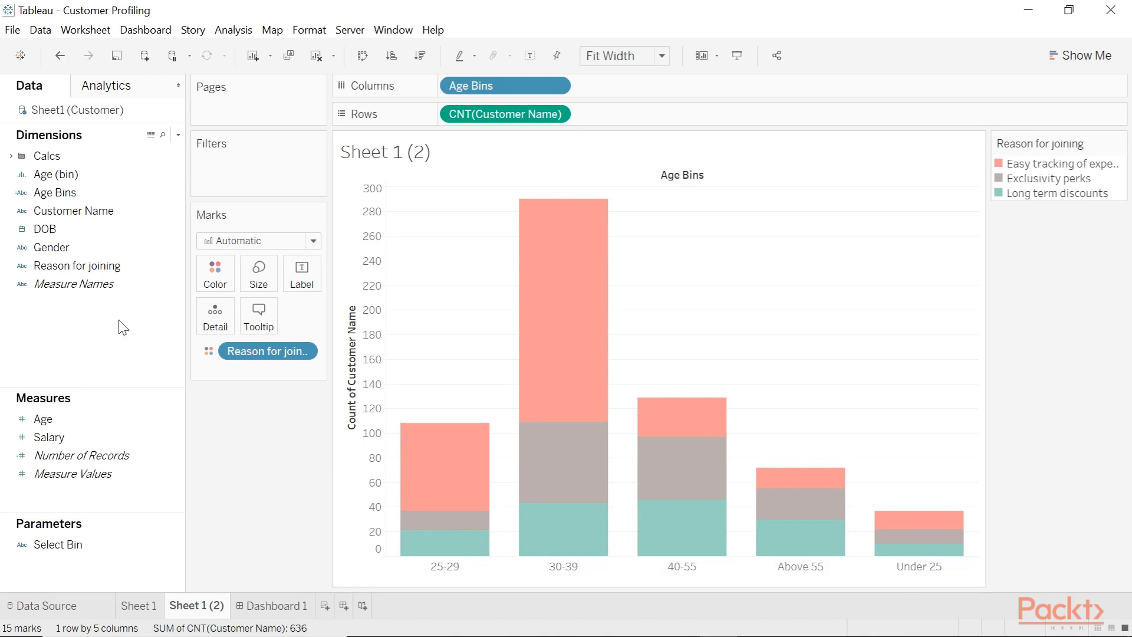
# - Set the Age Bins default sort to Manual with Under 25 moved first
pyautogui.rightClick(83, 192)
pyautogui.moveTo(126, 487)
pyautogui.click(264, 562)
pyautogui.click(572, 288)
pyautogui.click(557, 337)
pyautogui.click(507, 391)
pyautogui.click(666, 323)
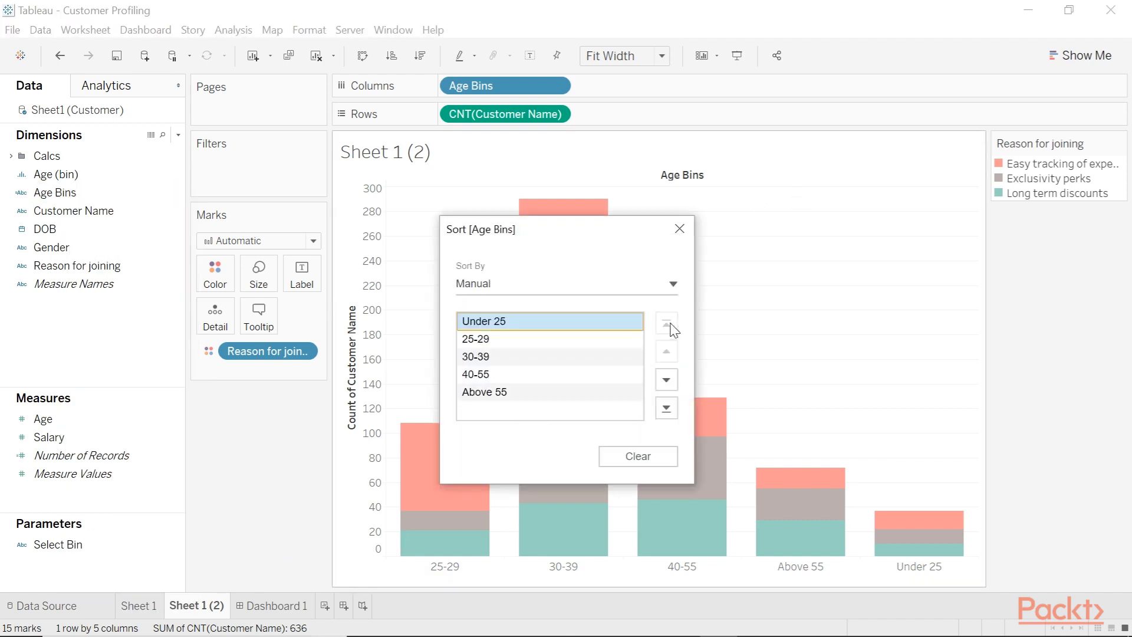
pyautogui.click(679, 229)
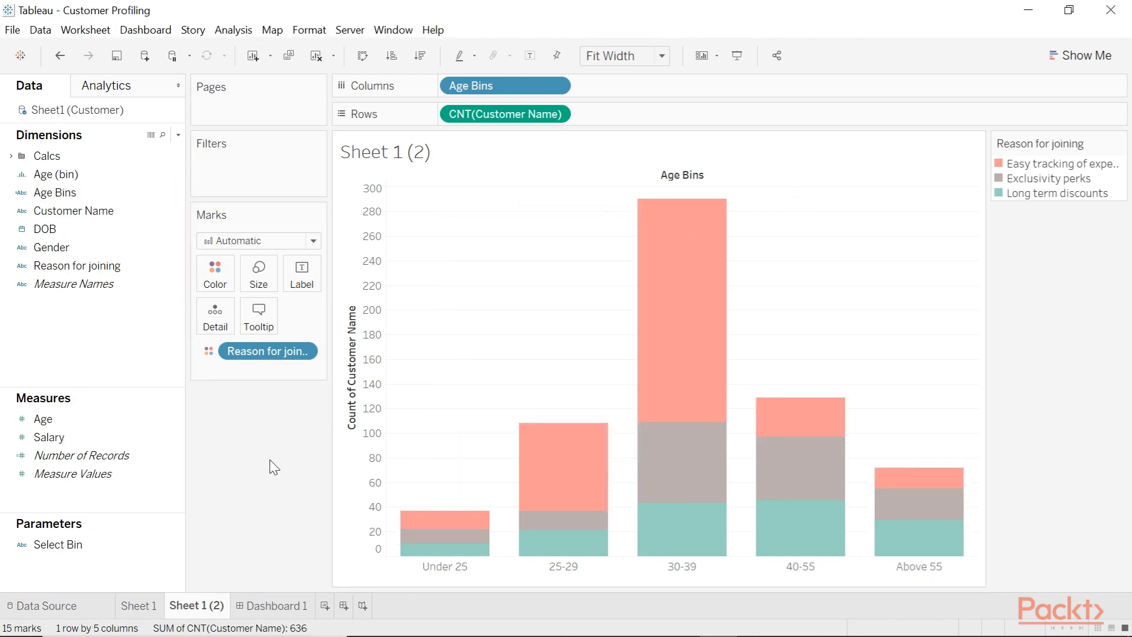
# - Label segments with CNT(Customer Name) as Percent of Total, computed within each bar
pyautogui.moveTo(505, 114); pyautogui.dragTo(308, 287)
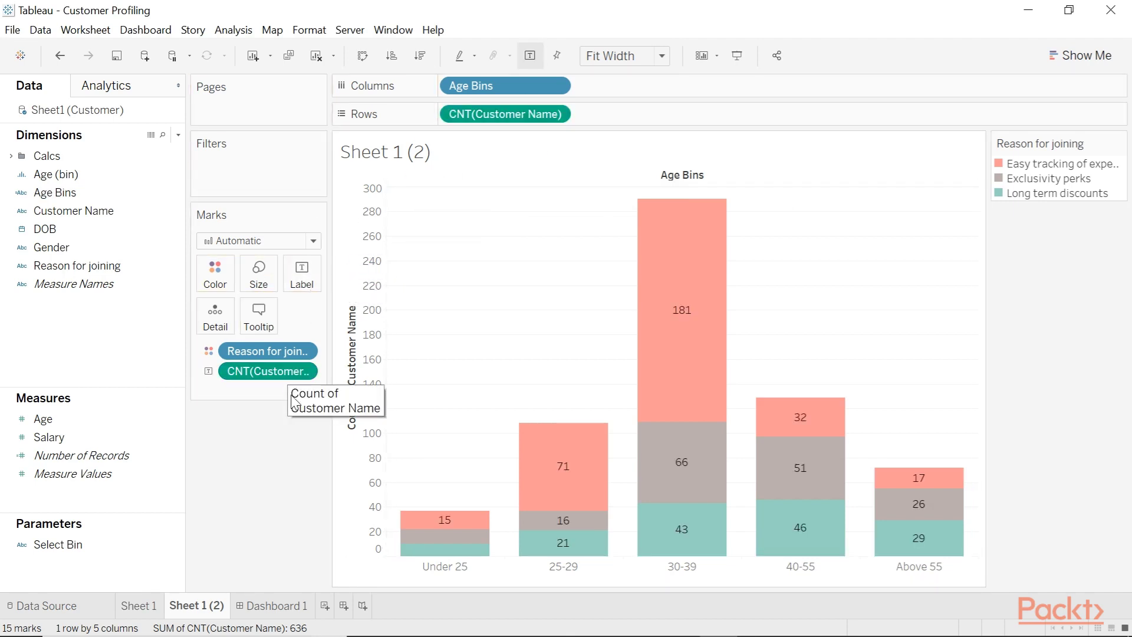
pyautogui.click(309, 370)
pyautogui.moveTo(362, 602)
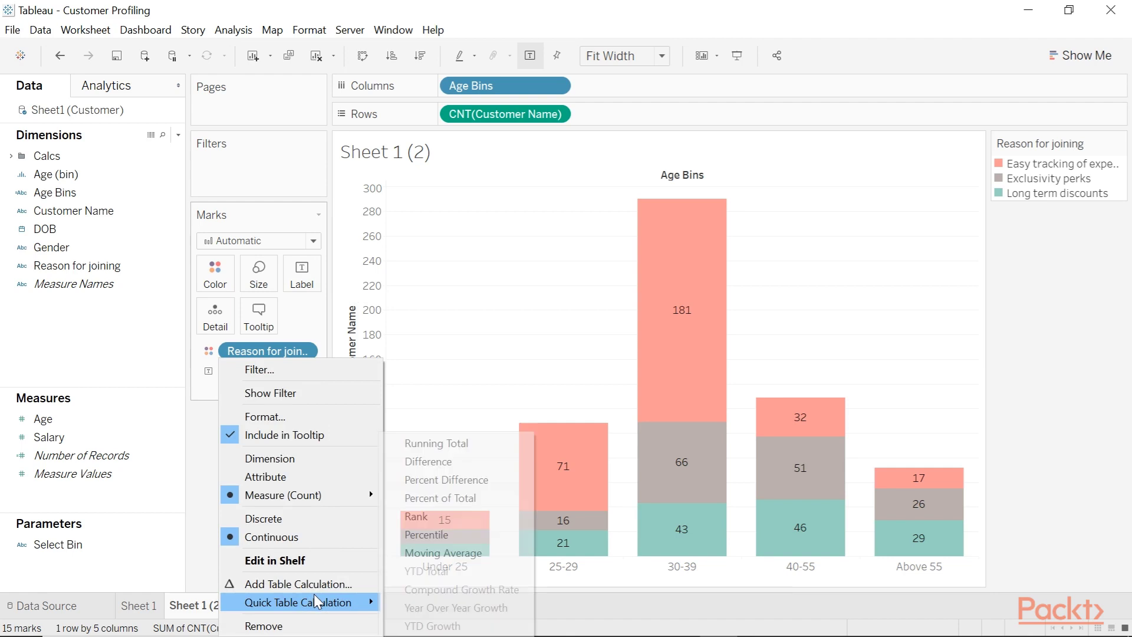
pyautogui.click(440, 498)
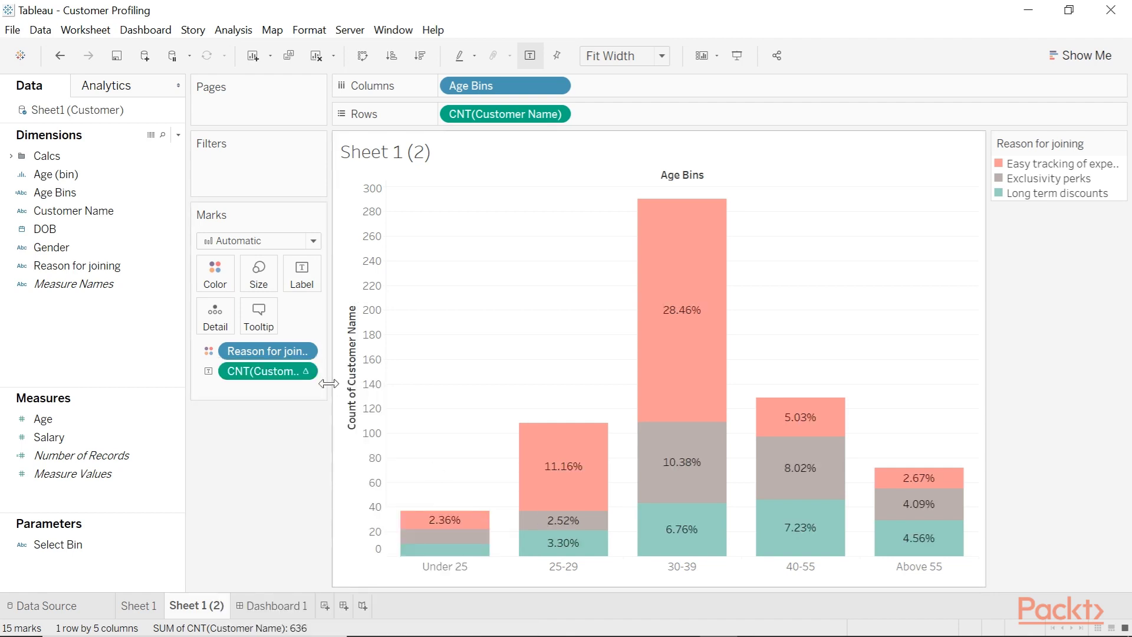
pyautogui.click(306, 370)
pyautogui.moveTo(353, 213)
pyautogui.click(493, 308)
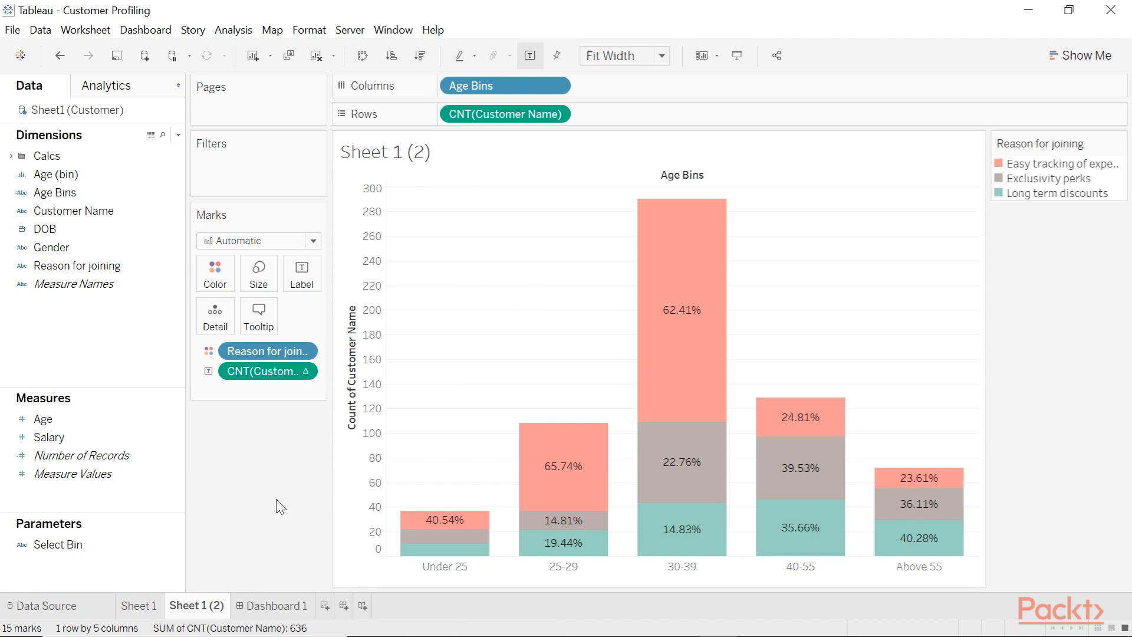
pyautogui.click(11, 157)
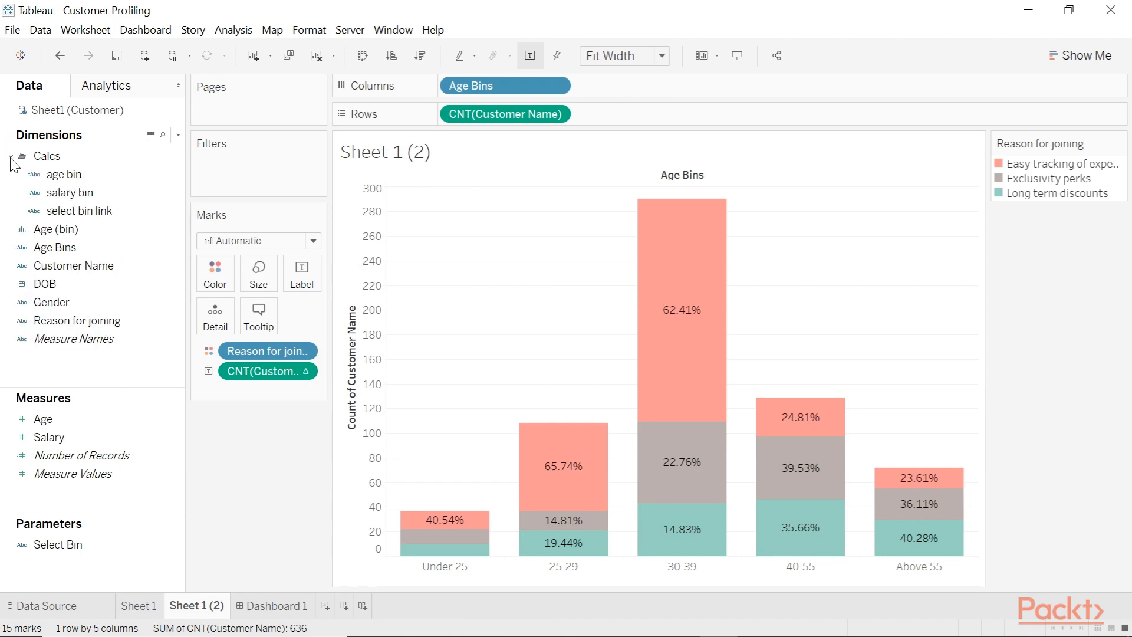
# - Review the salary bin formula and show the Select Bin parameter control beside the chart
pyautogui.rightClick(86, 195)
pyautogui.click(170, 288)
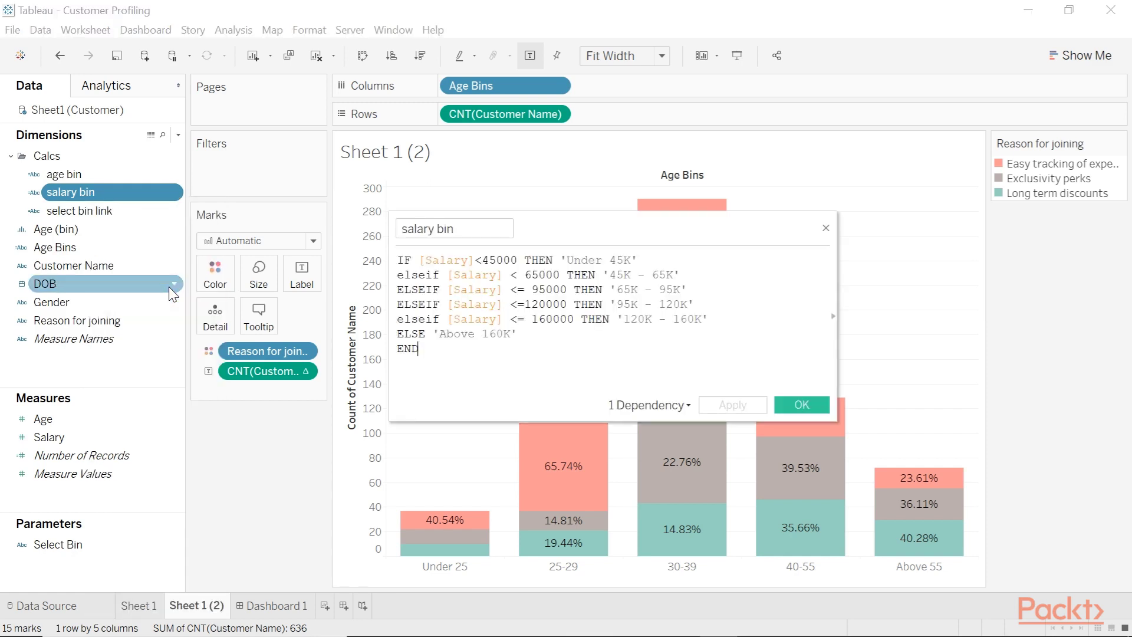
pyautogui.click(826, 228)
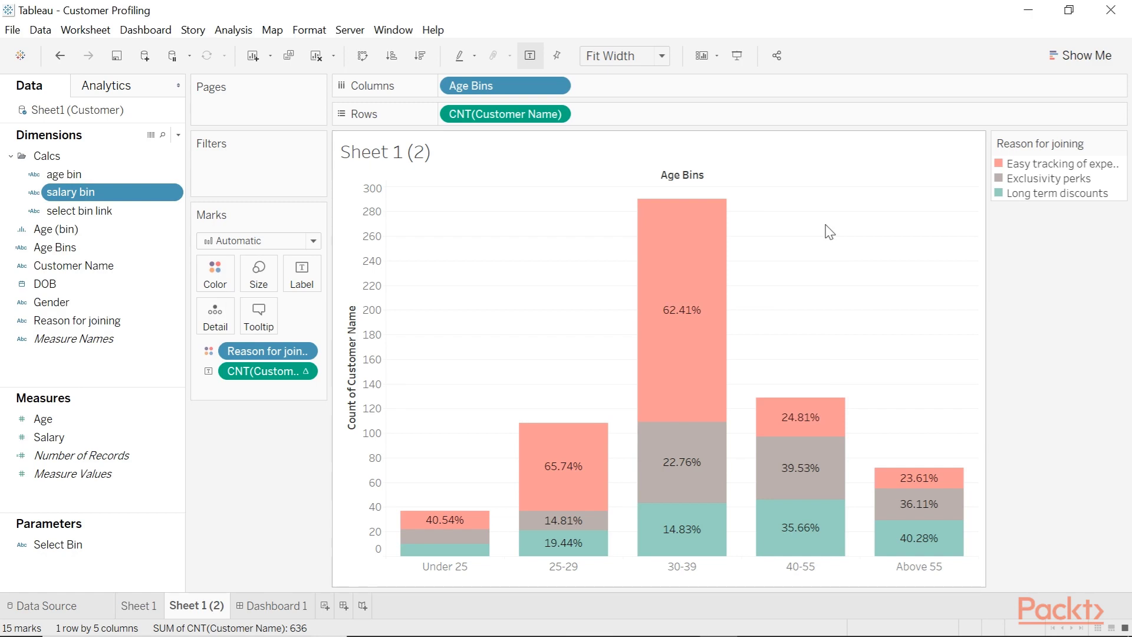
pyautogui.rightClick(104, 542)
pyautogui.click(247, 278)
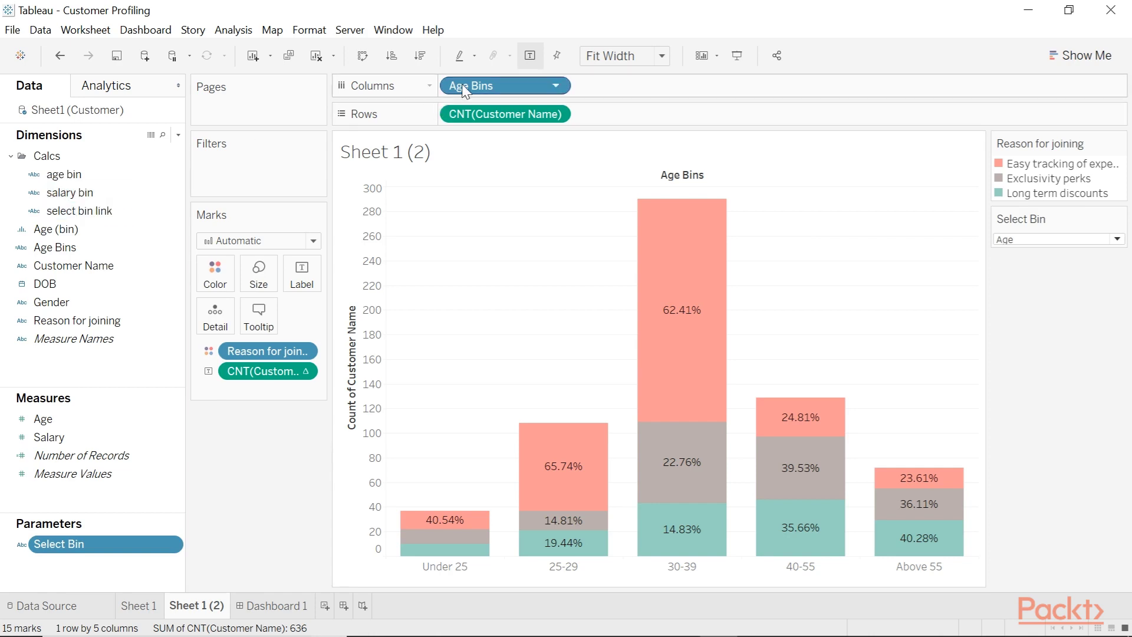
# - Review select bin link's Age, Gender and Salary branches, then put it on Columns replacing Age Bins
pyautogui.rightClick(71, 211)
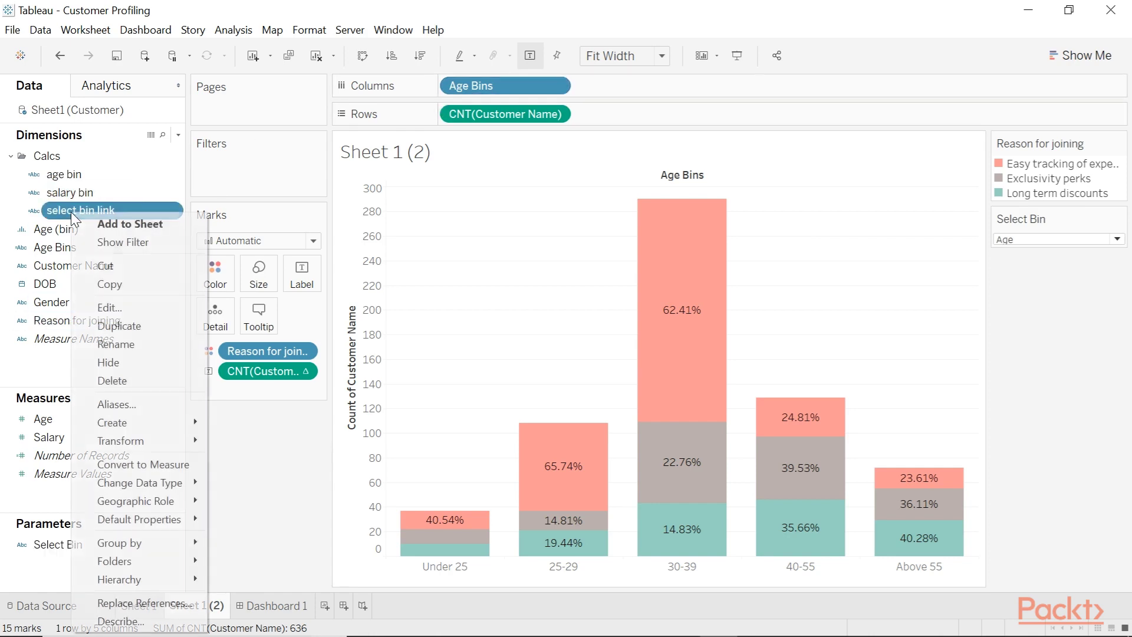
pyautogui.click(136, 306)
pyautogui.hotkey('ctrl', 'a')
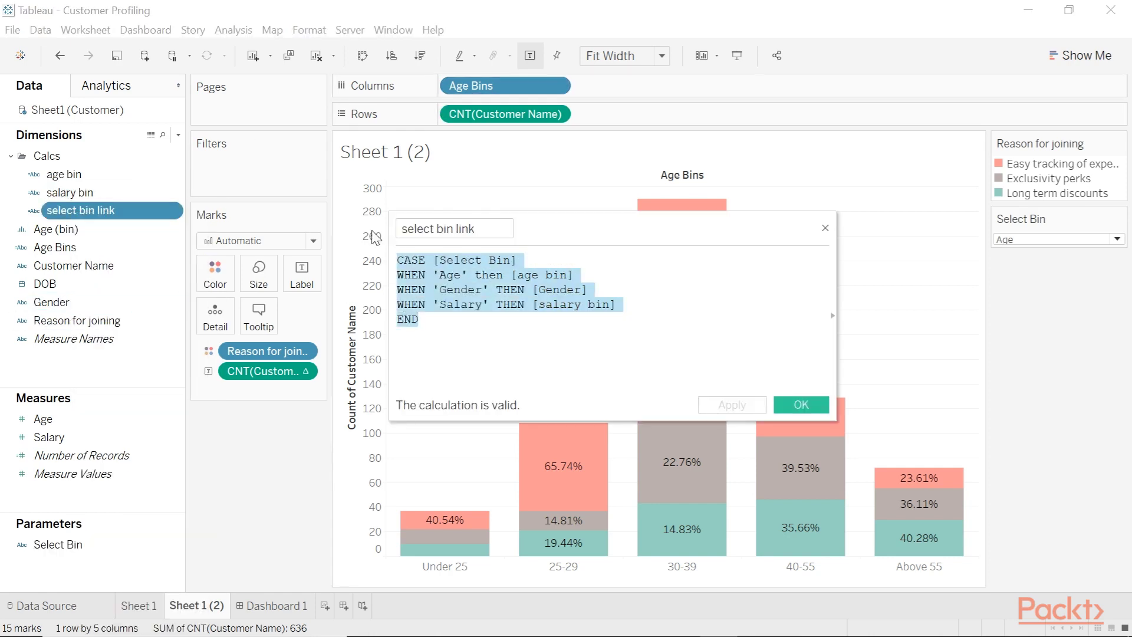
pyautogui.click(578, 274)
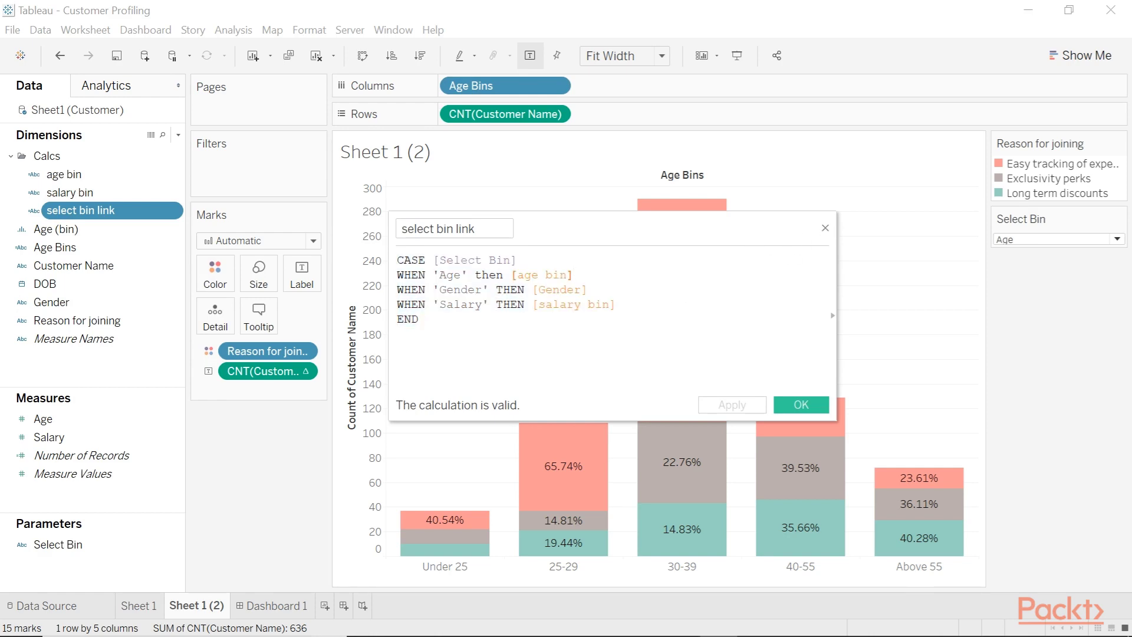
pyautogui.moveTo(574, 274); pyautogui.dragTo(524, 275)
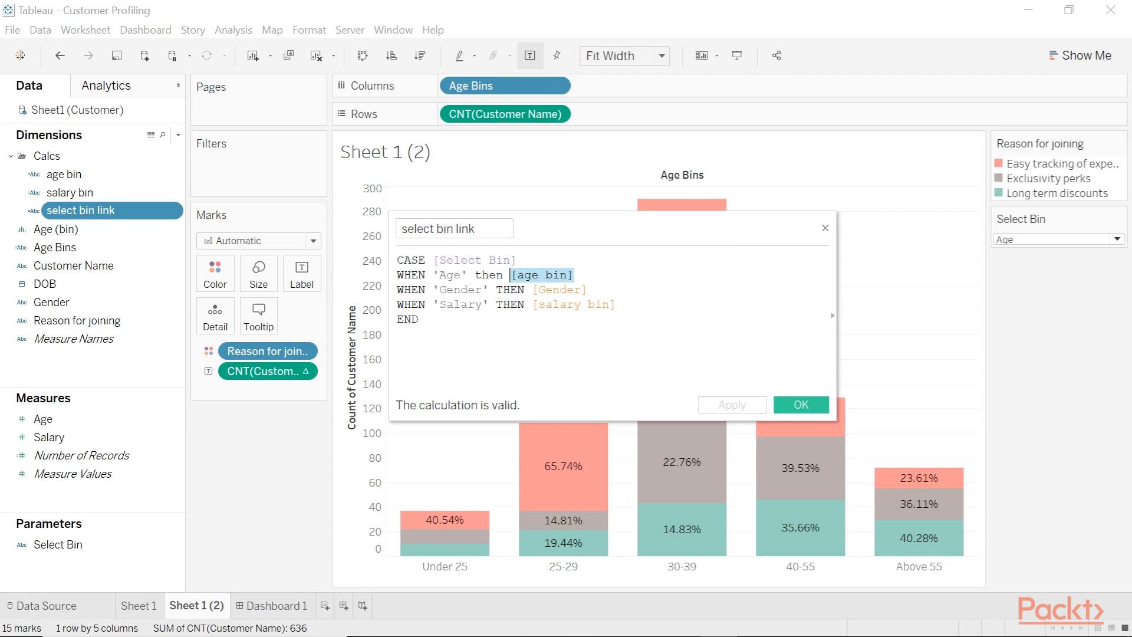
pyautogui.moveTo(587, 290); pyautogui.dragTo(524, 289)
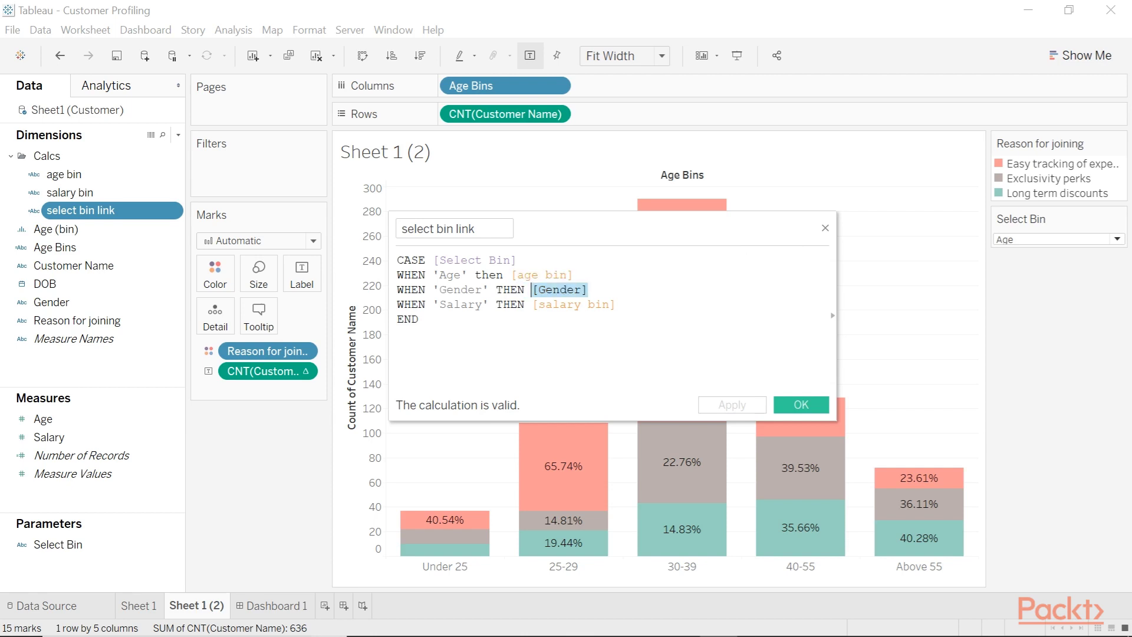
pyautogui.moveTo(615, 304); pyautogui.dragTo(396, 304)
pyautogui.click(418, 319)
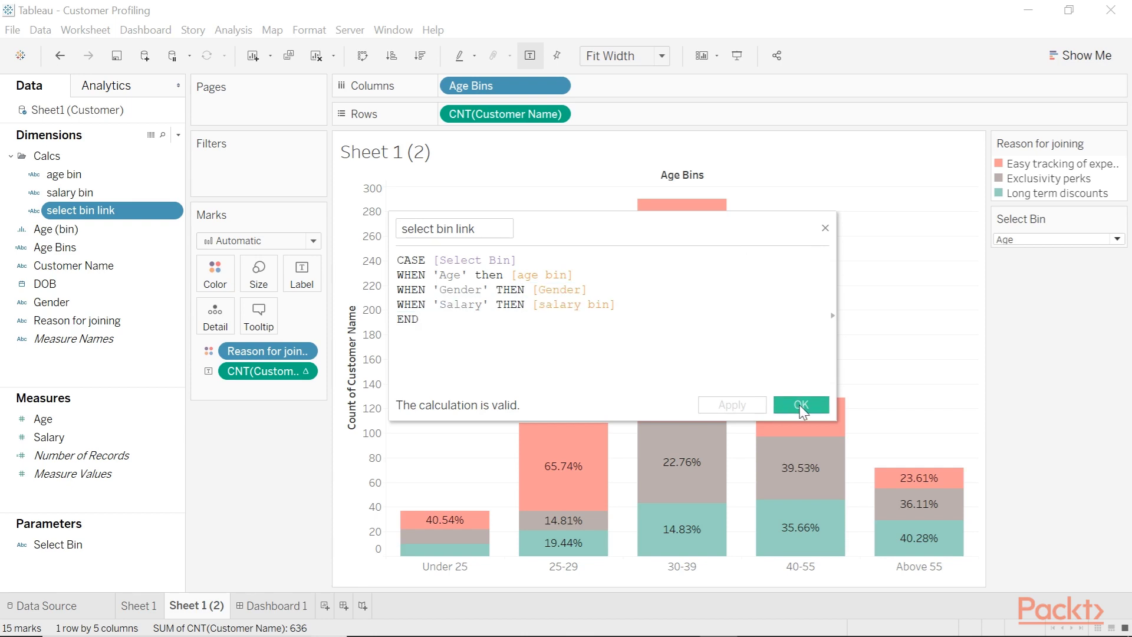
pyautogui.click(800, 405)
pyautogui.moveTo(179, 210); pyautogui.dragTo(233, 517)
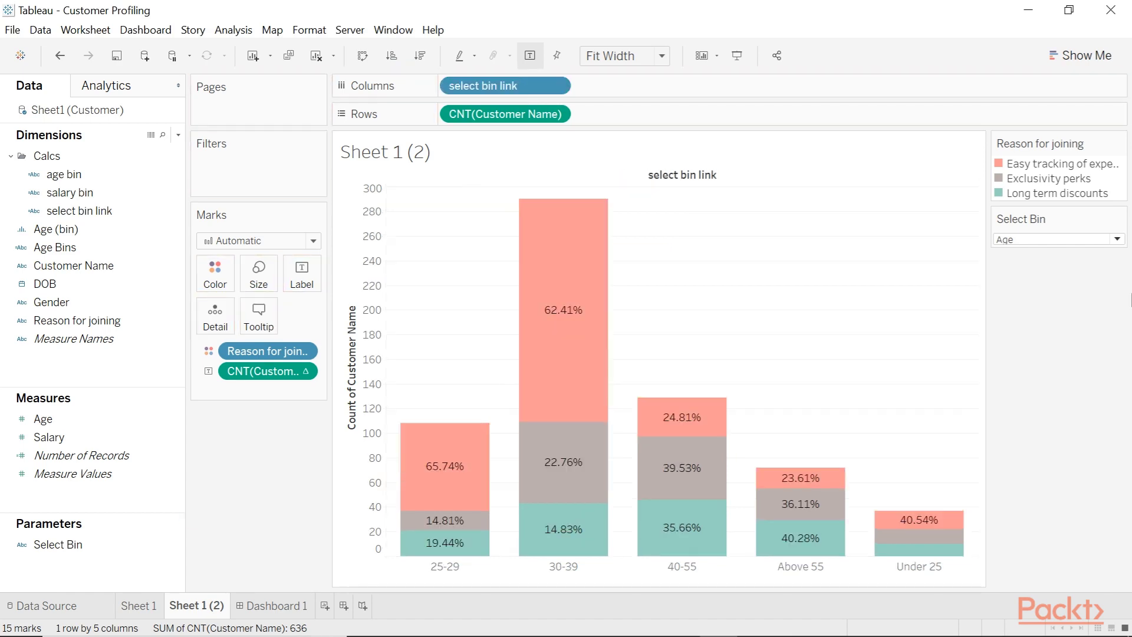
# - Switch the Select Bin parameter to Gender, then to Salary
pyautogui.click(1089, 247)
pyautogui.click(1051, 273)
pyautogui.click(1037, 242)
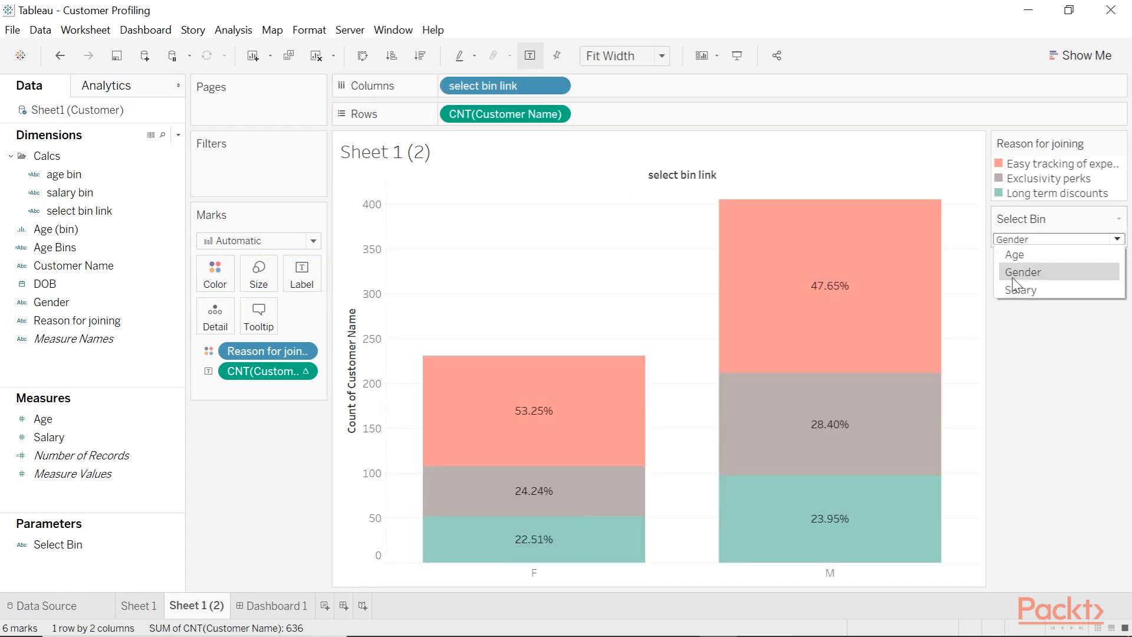
pyautogui.click(1023, 272)
pyautogui.click(1022, 248)
pyautogui.click(1015, 288)
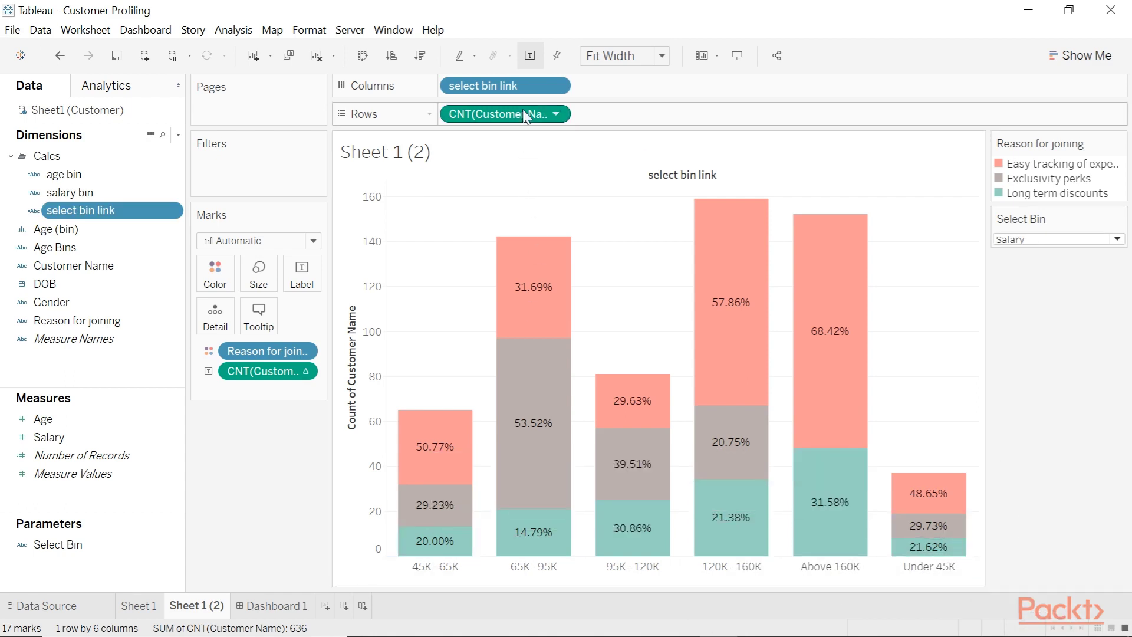
# - Sort the salary bins manually with Under 45K first, then set Select Bin back to Age
pyautogui.rightClick(528, 91)
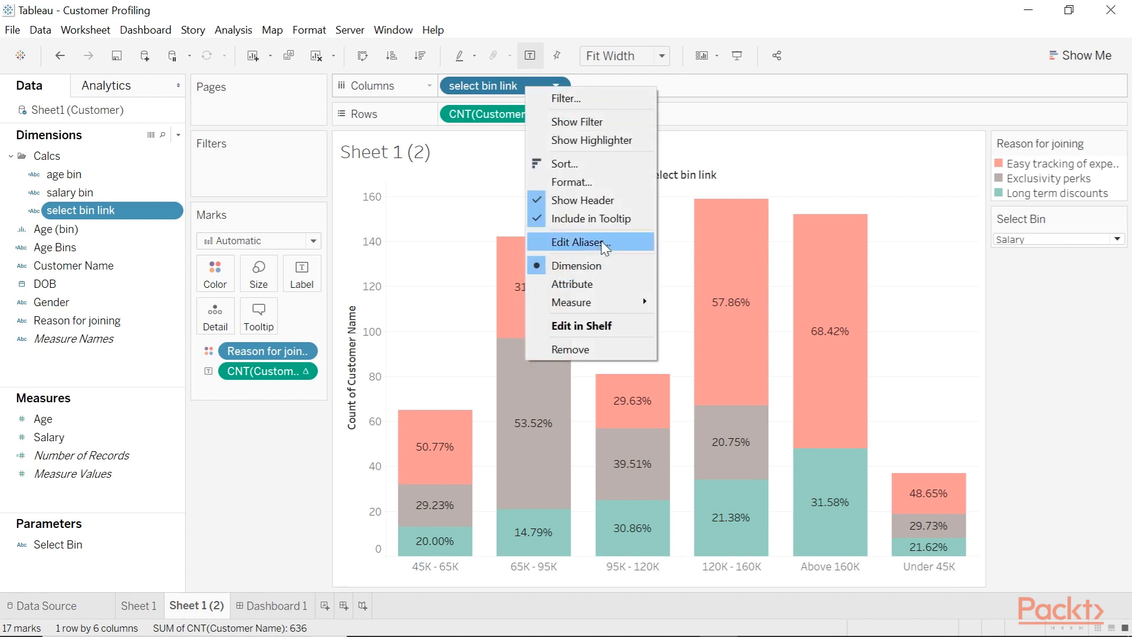
pyautogui.click(599, 167)
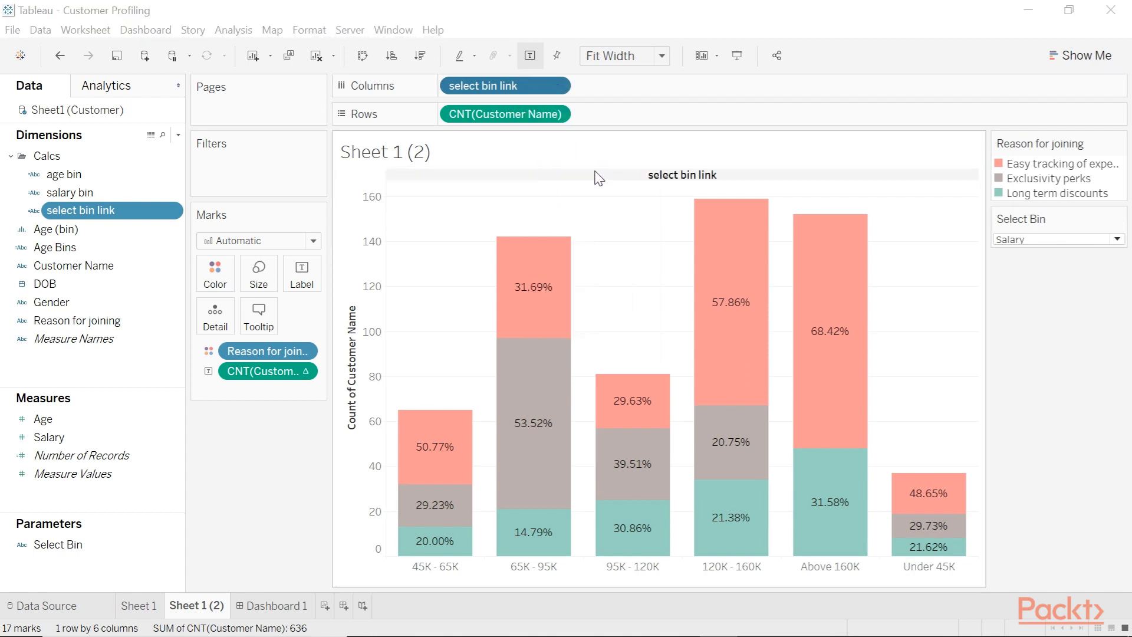
pyautogui.click(525, 284)
pyautogui.click(516, 358)
pyautogui.click(505, 409)
pyautogui.click(666, 323)
pyautogui.click(680, 229)
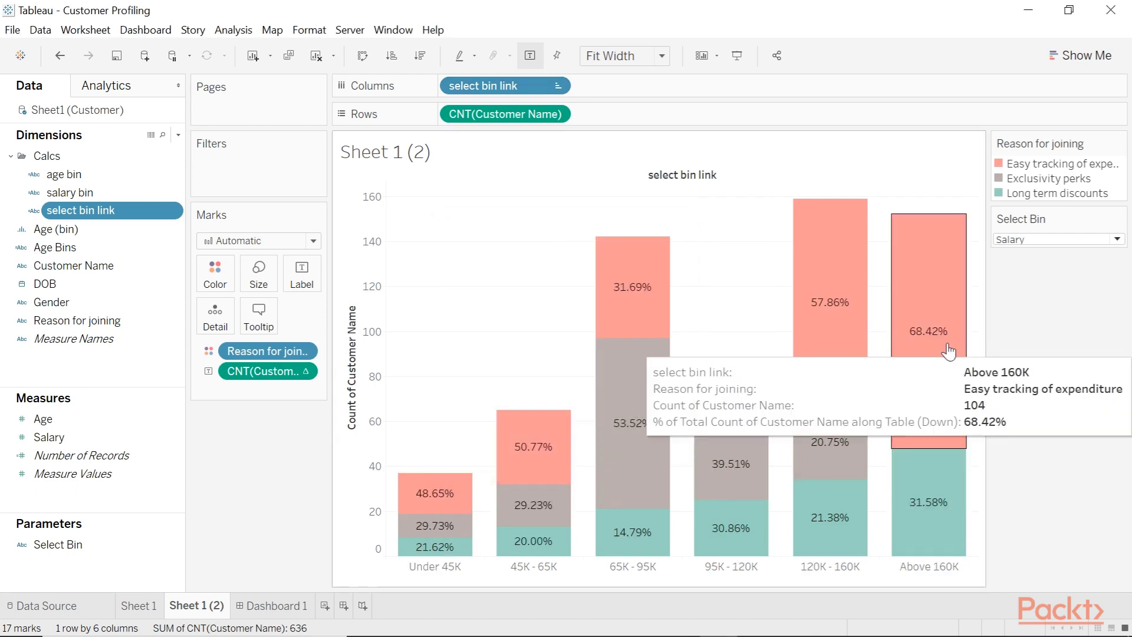
pyautogui.click(1055, 239)
pyautogui.click(1062, 260)
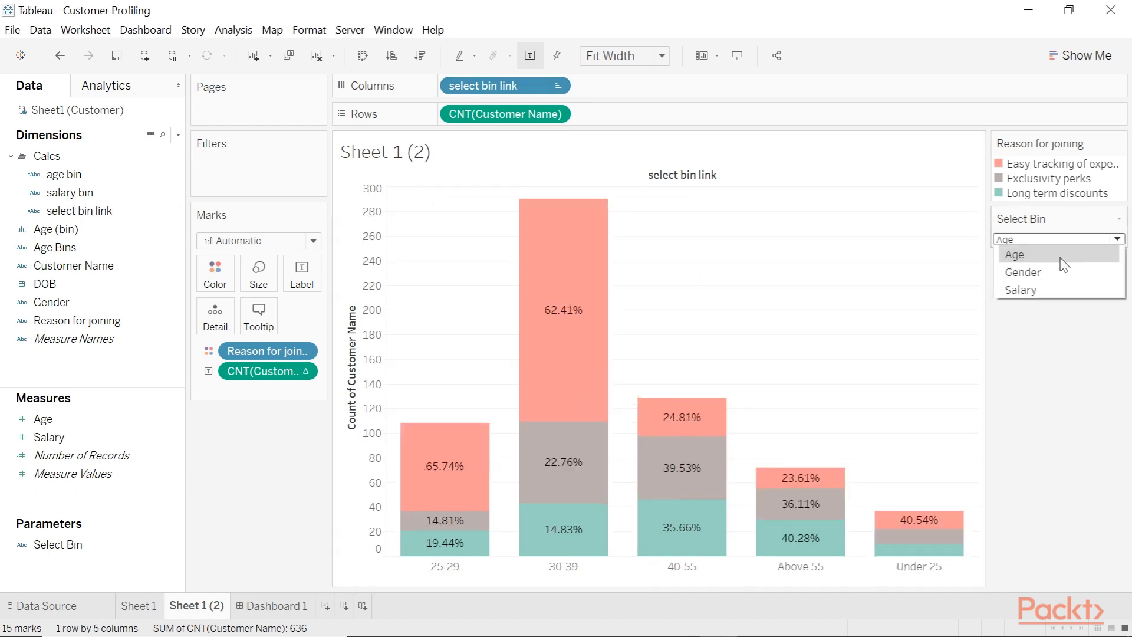